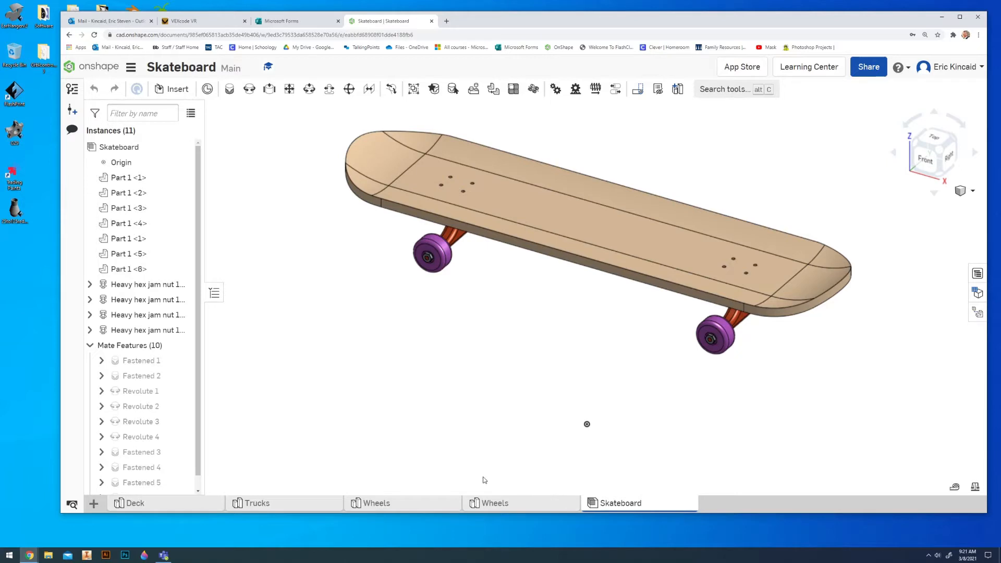
Create a new assembly in the skateboard document.
{"action": "scroll", "coordinate": [699, 356], "scroll_direction": "up", "scroll_amount": 5}
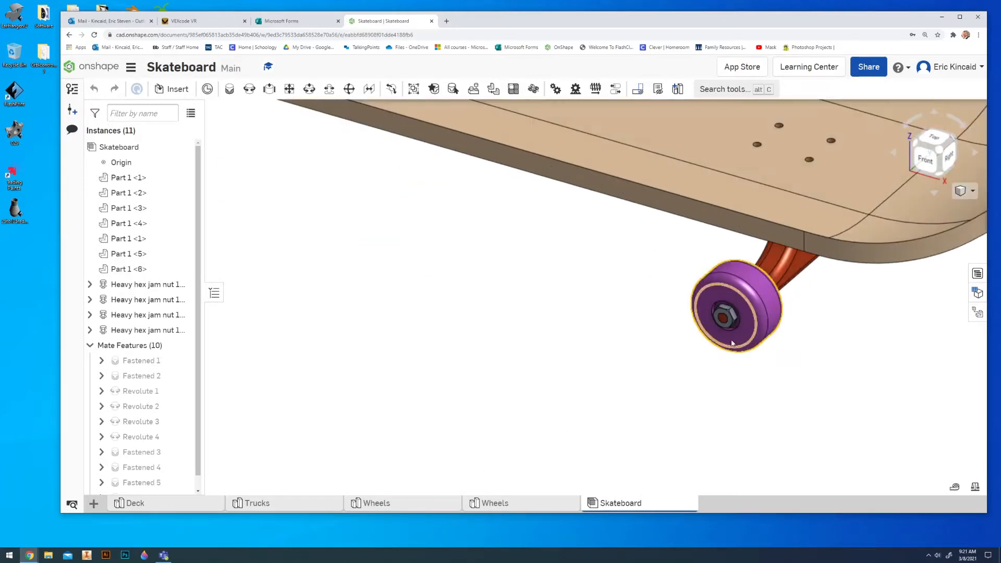
{"action": "key", "text": "f"}
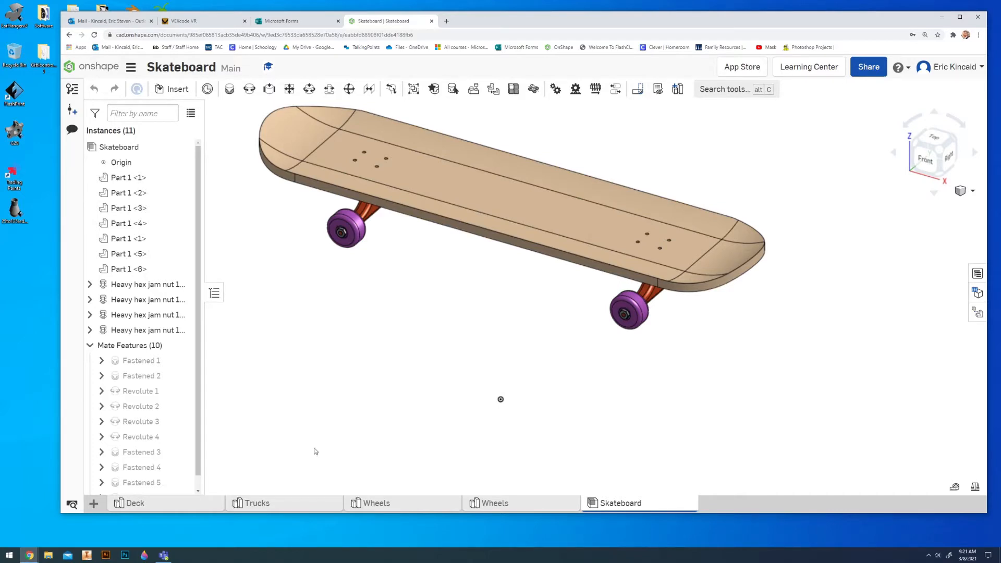
{"action": "left_click", "coordinate": [93, 502]}
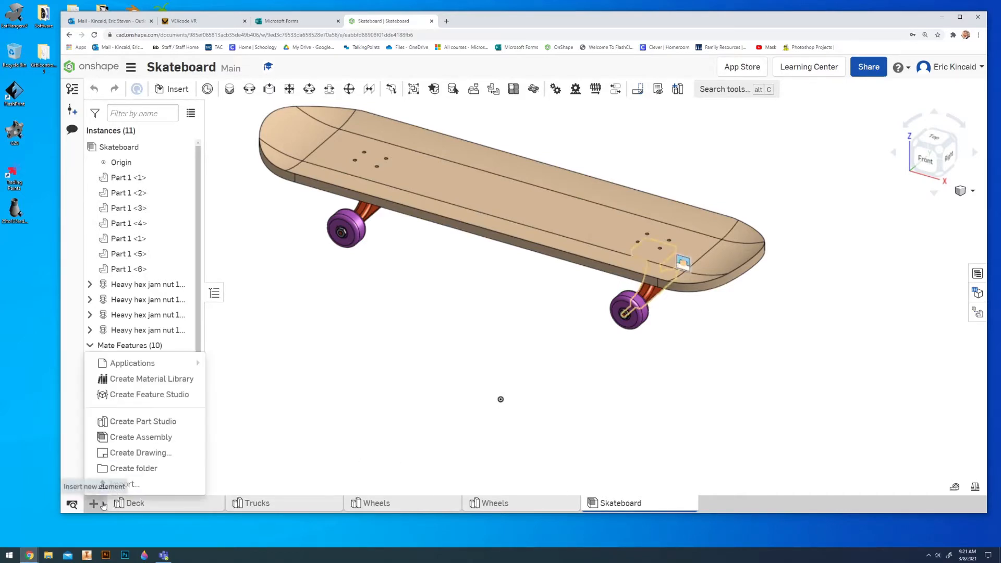
{"action": "left_click", "coordinate": [193, 436]}
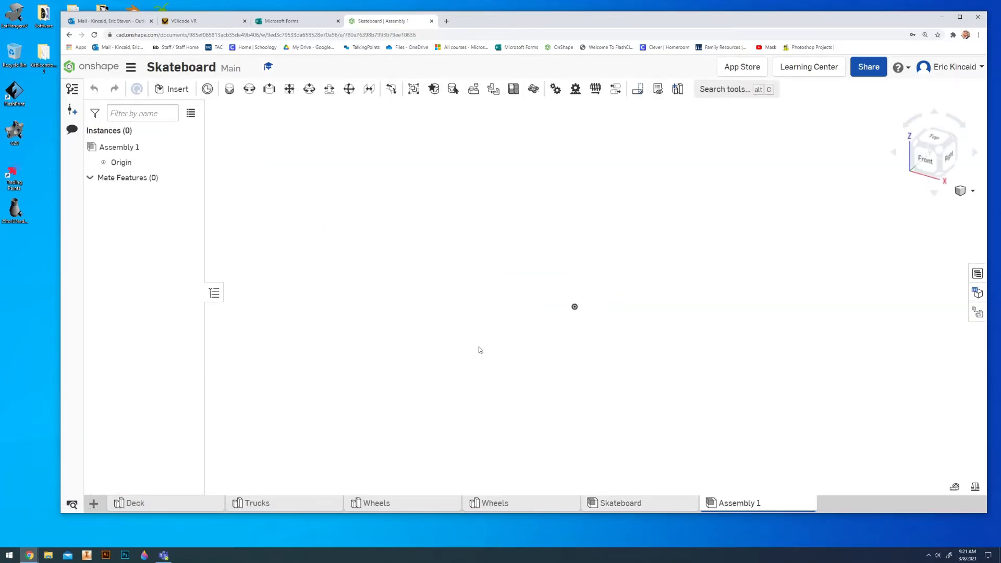
Insert the Deck part into the new assembly and fix it in place.
{"action": "left_click", "coordinate": [171, 89]}
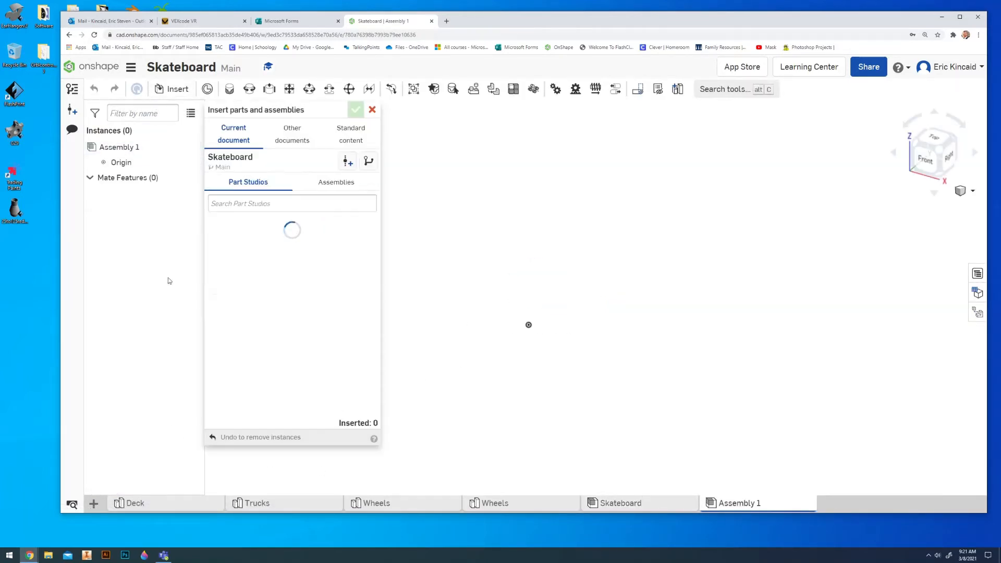
{"action": "left_click", "coordinate": [284, 252]}
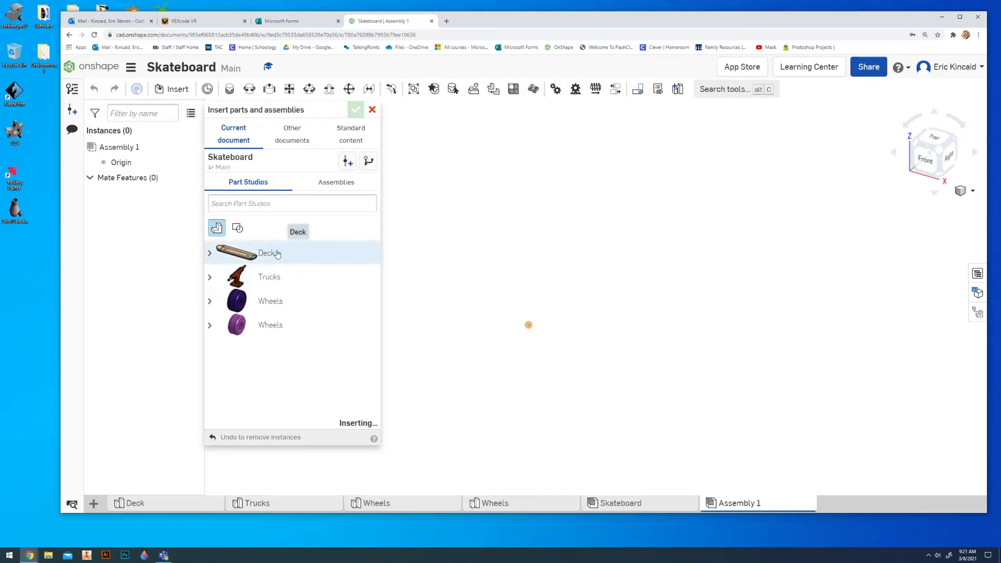
{"action": "left_click", "coordinate": [593, 233]}
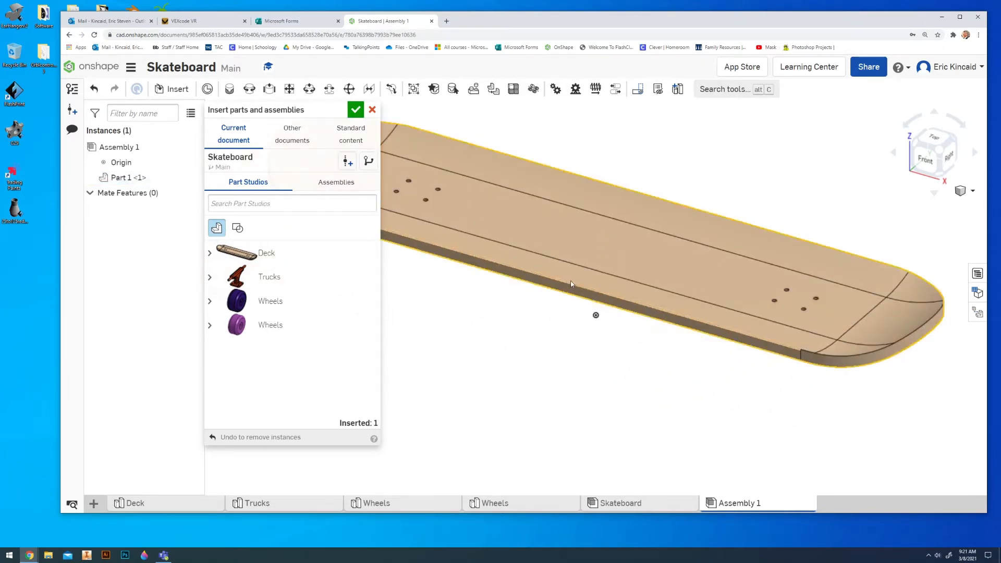
{"action": "key", "text": "f"}
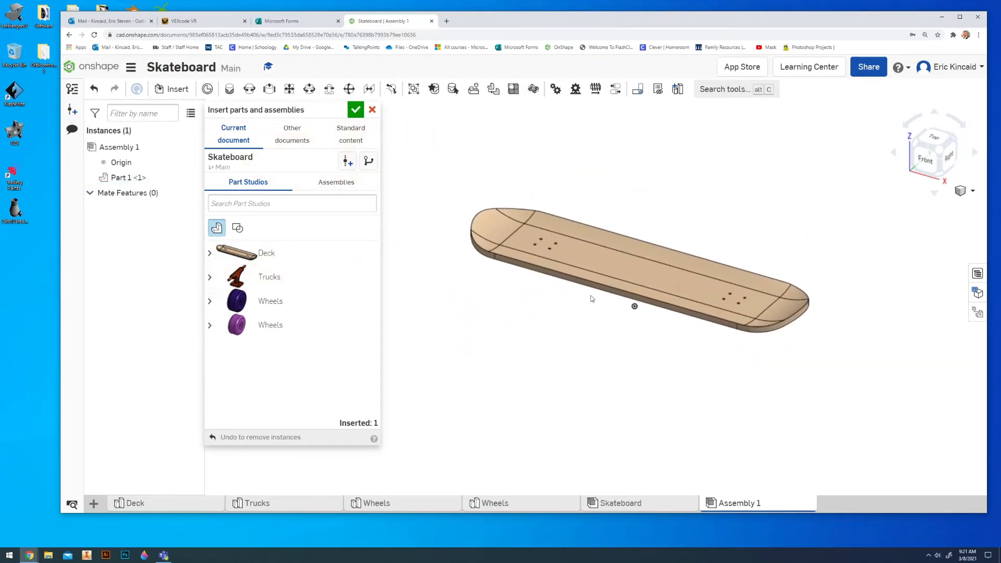
{"action": "right_click", "coordinate": [617, 259]}
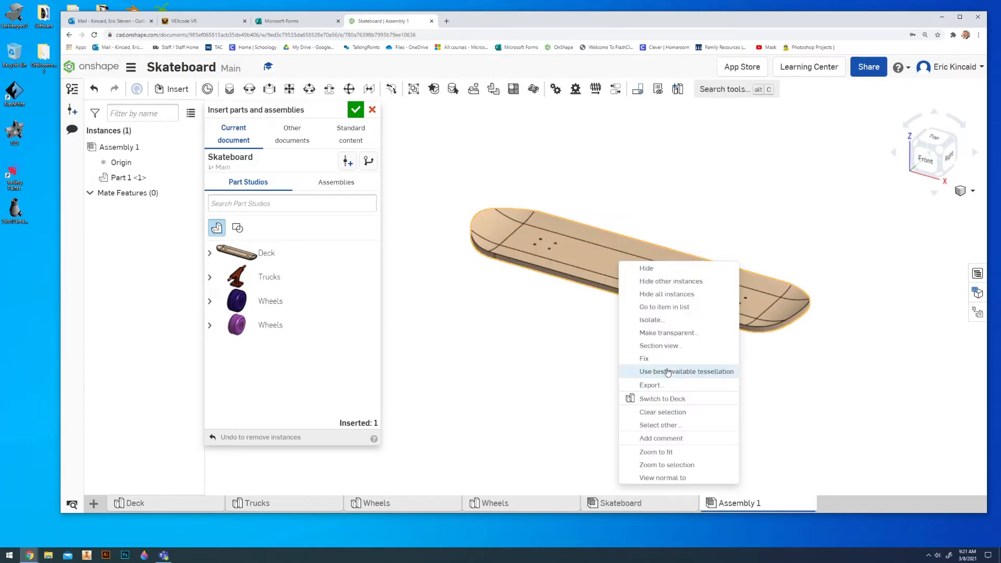
{"action": "left_click", "coordinate": [644, 358]}
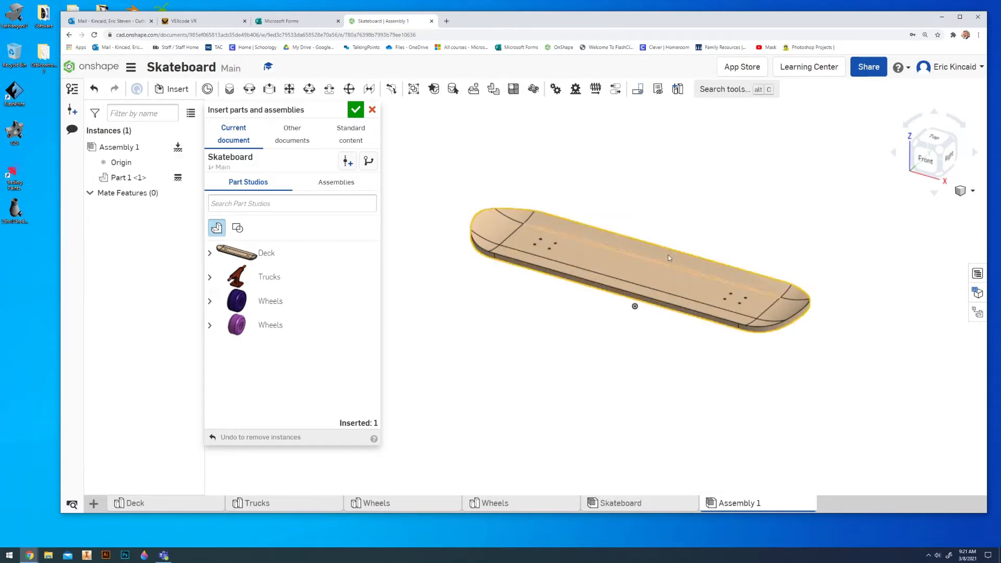
{"action": "left_click_drag", "start_coordinate": [668, 254], "coordinate": [656, 268]}
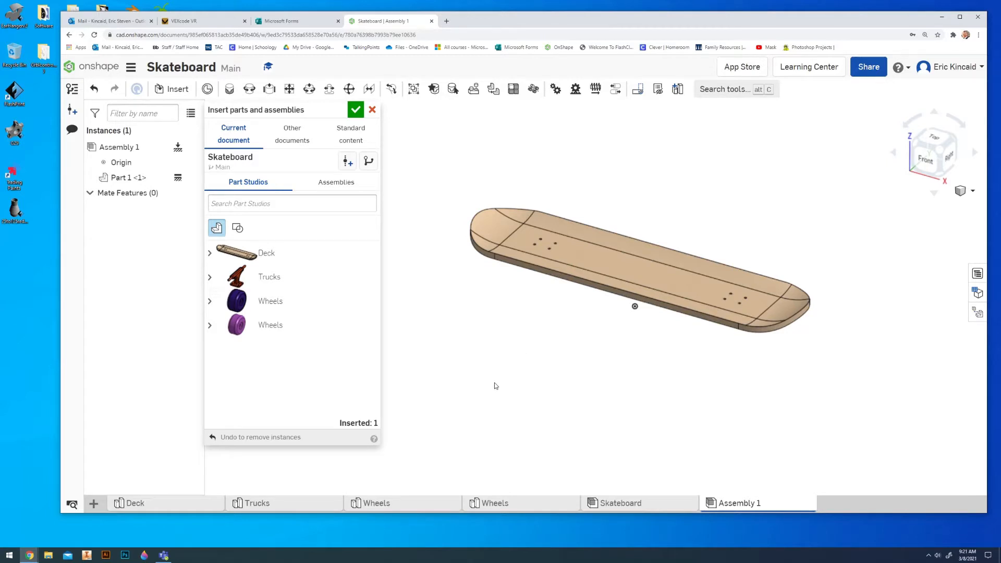
Insert two copies of the Trucks part, placing one below each end of the deck.
{"action": "left_click", "coordinate": [234, 276]}
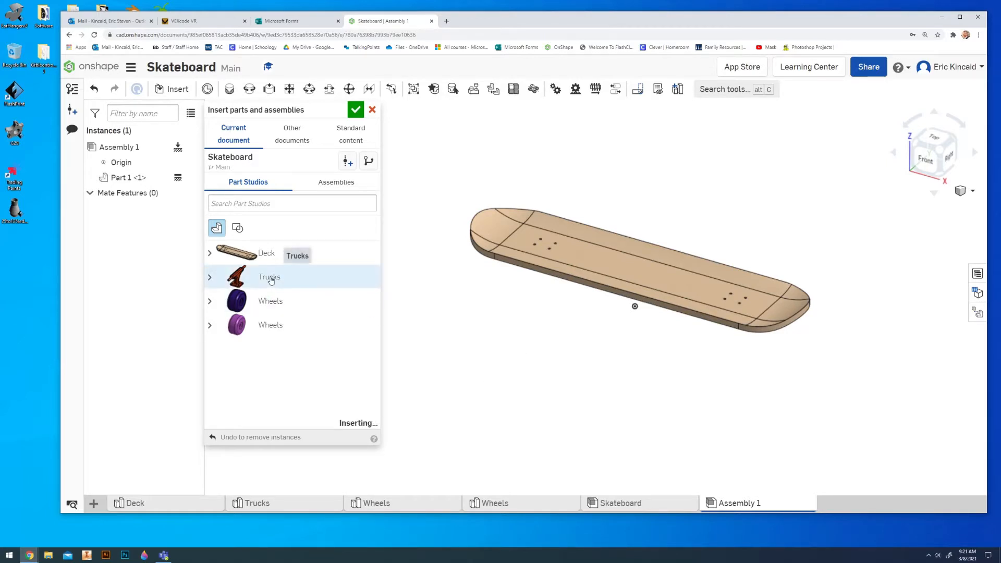
{"action": "left_click", "coordinate": [517, 302]}
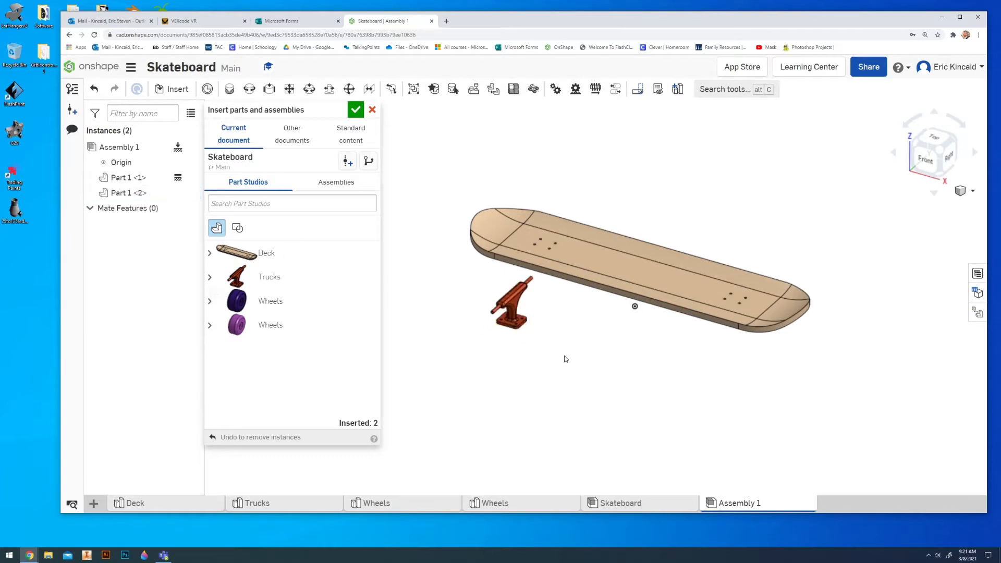
{"action": "left_click", "coordinate": [313, 277]}
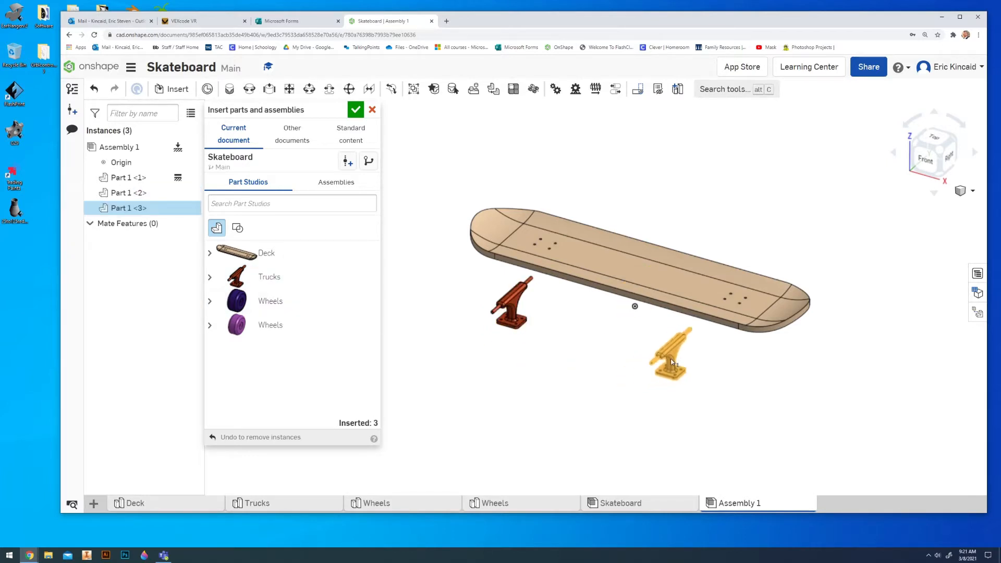
{"action": "left_click", "coordinate": [671, 354]}
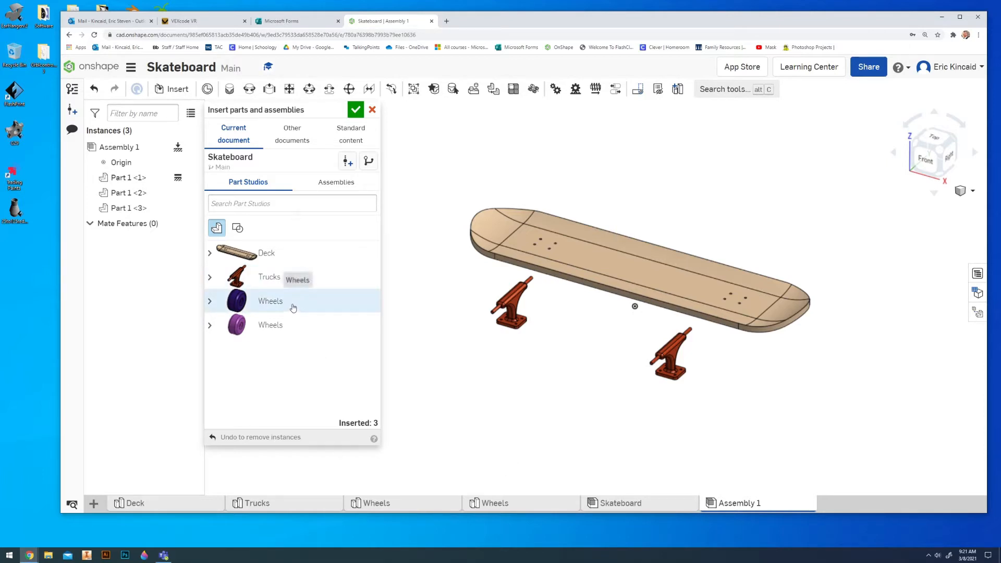
Insert four copies of the dark purple Wheels part near the trucks and finish inserting parts.
{"action": "left_click", "coordinate": [276, 299]}
{"action": "left_click", "coordinate": [465, 356]}
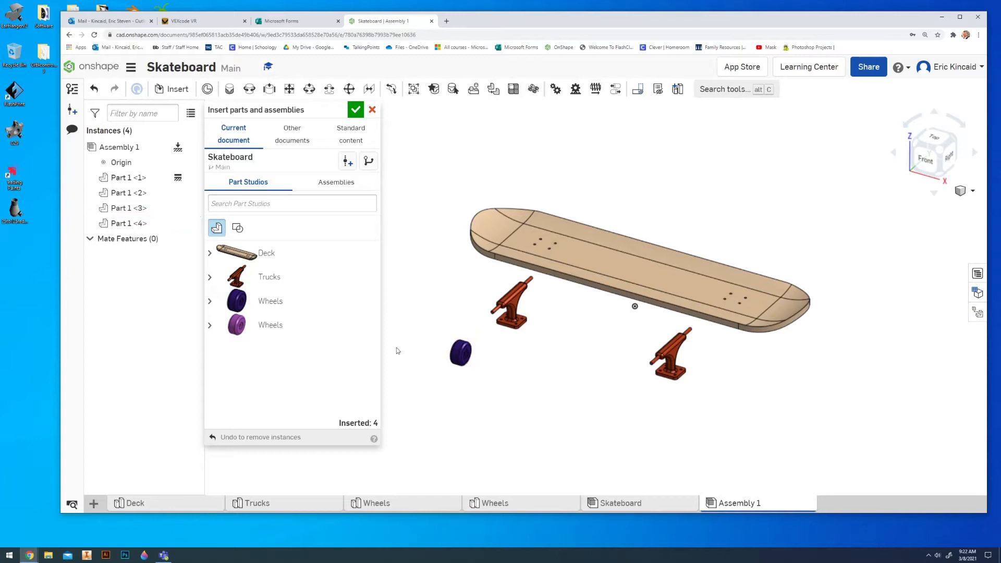
{"action": "left_click", "coordinate": [313, 305]}
{"action": "left_click", "coordinate": [484, 375]}
{"action": "left_click", "coordinate": [291, 302]}
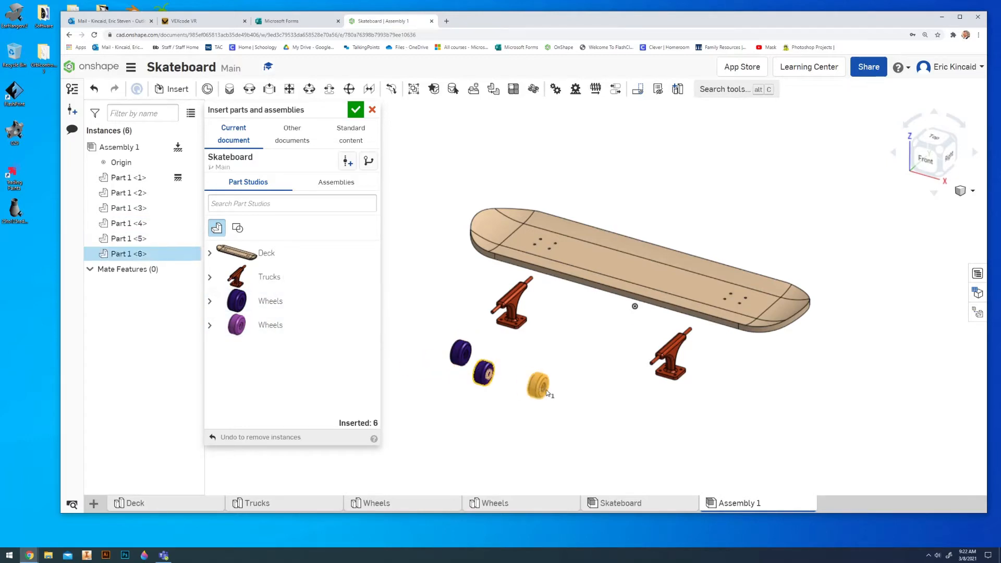
{"action": "left_click", "coordinate": [572, 391]}
{"action": "left_click", "coordinate": [302, 304]}
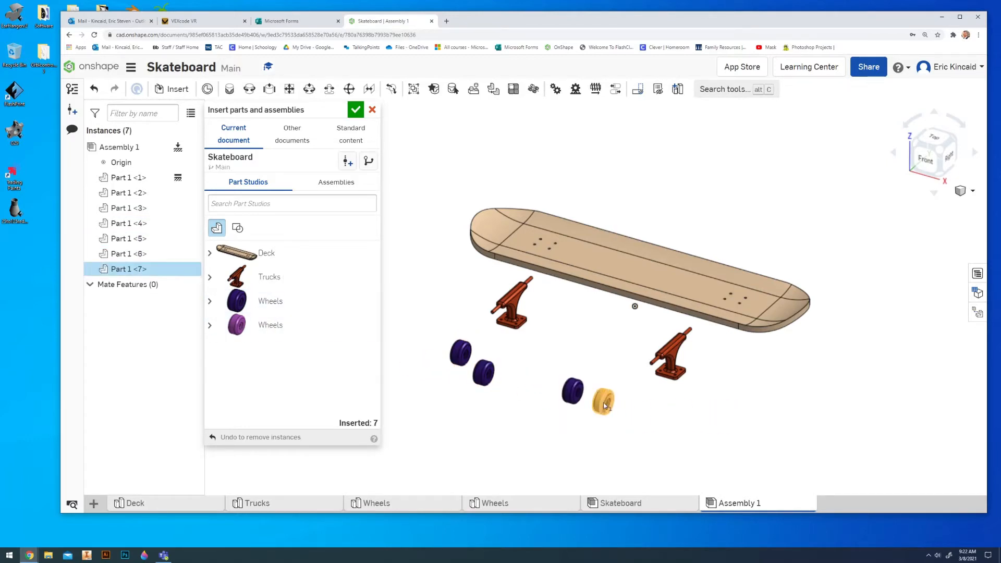
{"action": "left_click", "coordinate": [603, 401]}
{"action": "left_click", "coordinate": [356, 109]}
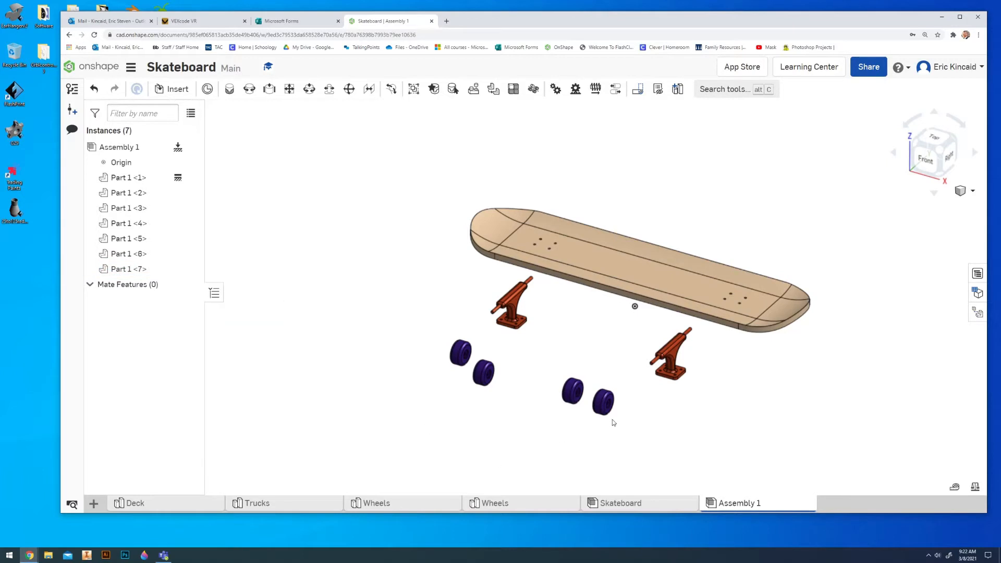
{"action": "scroll", "coordinate": [614, 422], "scroll_direction": "up", "scroll_amount": 5}
{"action": "scroll", "coordinate": [542, 417], "scroll_direction": "up", "scroll_amount": 2}
{"action": "scroll", "coordinate": [538, 412], "scroll_direction": "down", "scroll_amount": 6}
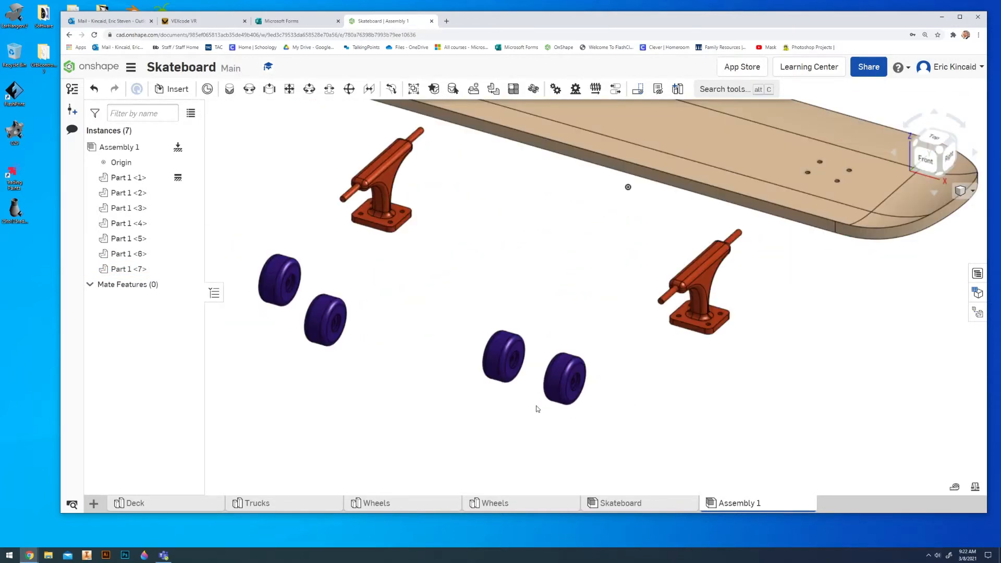
{"action": "scroll", "coordinate": [445, 265], "scroll_direction": "down", "scroll_amount": 3}
{"action": "middle_click_drag", "start_coordinate": [445, 265], "coordinate": [440, 310]}
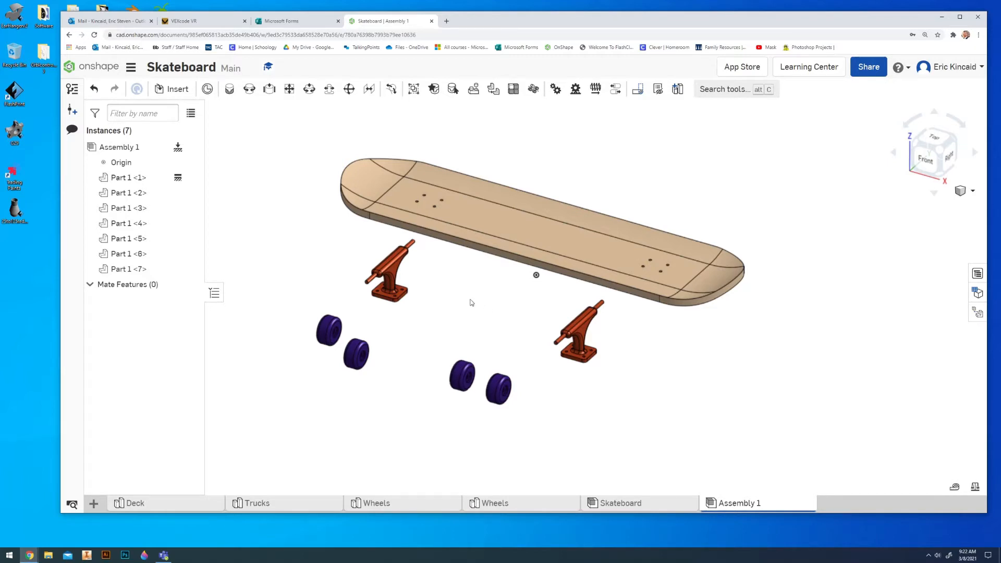
{"action": "left_click", "coordinate": [230, 90]}
{"action": "right_click_drag", "start_coordinate": [623, 406], "coordinate": [586, 329]}
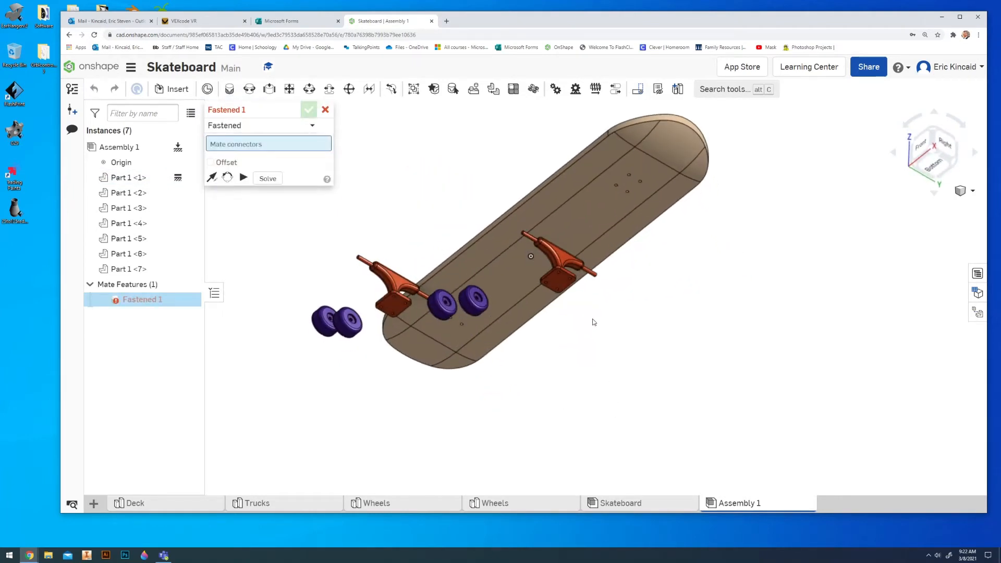
{"action": "scroll", "coordinate": [587, 319], "scroll_direction": "up", "scroll_amount": 5}
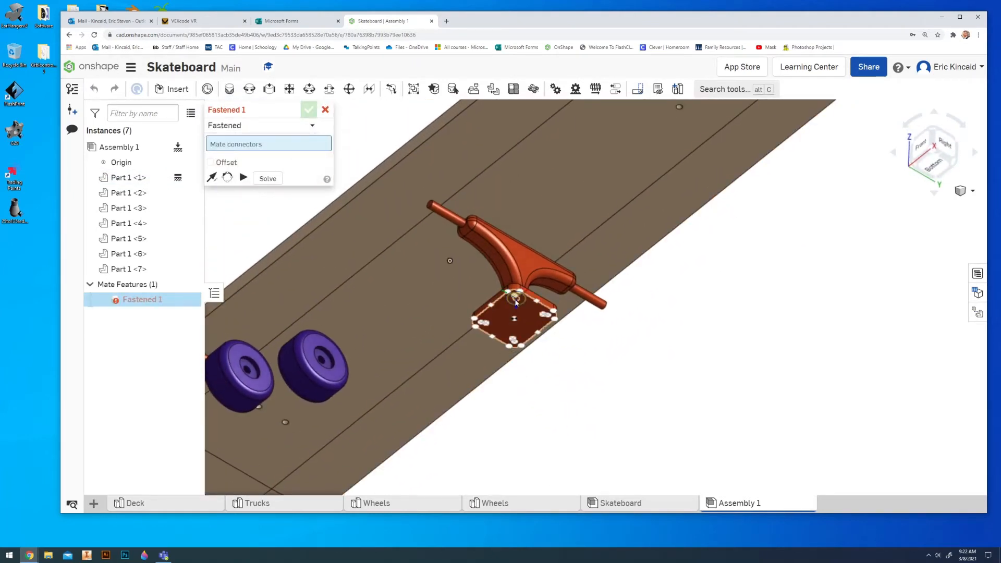
{"action": "scroll", "coordinate": [516, 302], "scroll_direction": "up", "scroll_amount": 5}
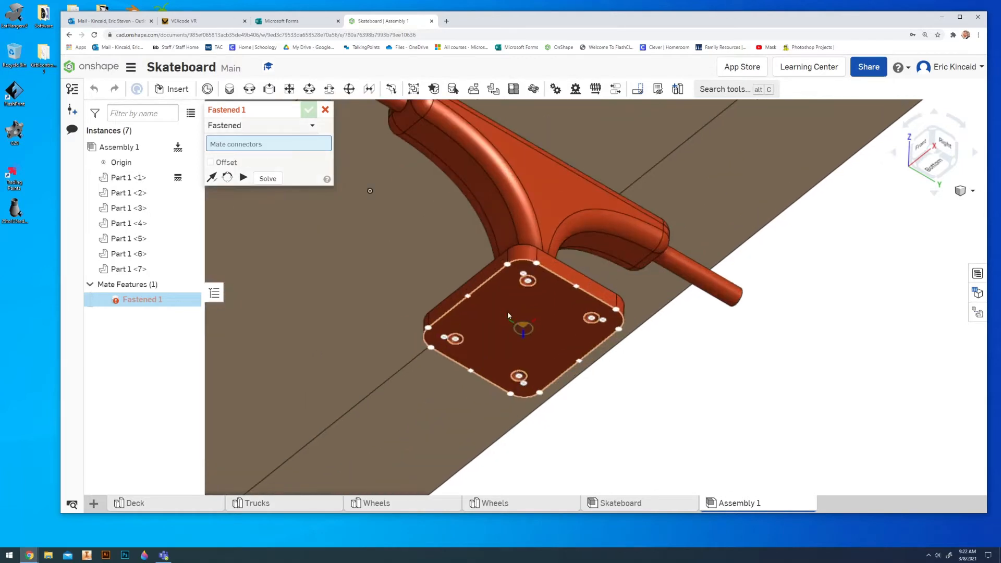
{"action": "left_click", "coordinate": [529, 283]}
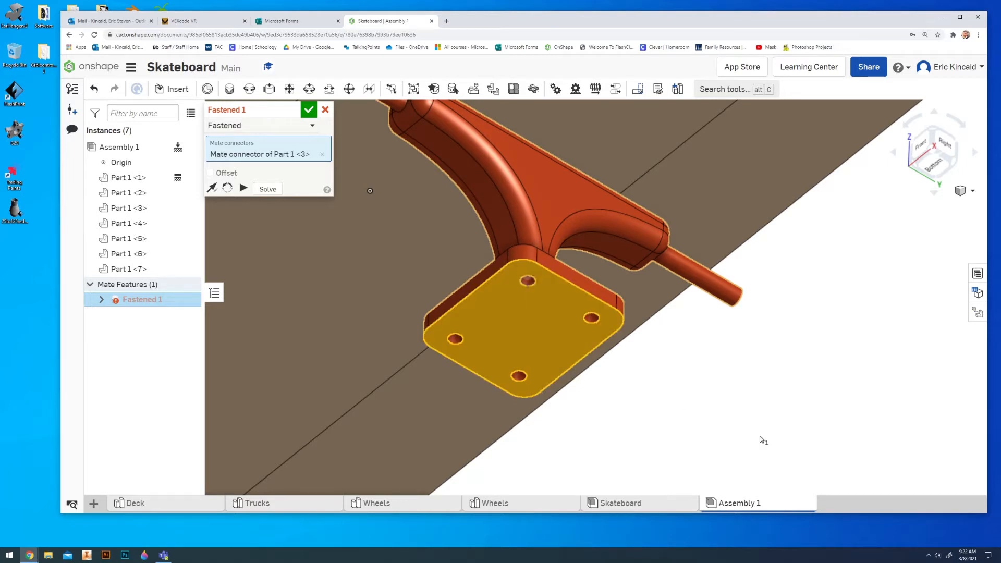
{"action": "scroll", "coordinate": [771, 396], "scroll_direction": "down", "scroll_amount": 5}
{"action": "scroll", "coordinate": [834, 364], "scroll_direction": "up", "scroll_amount": 4}
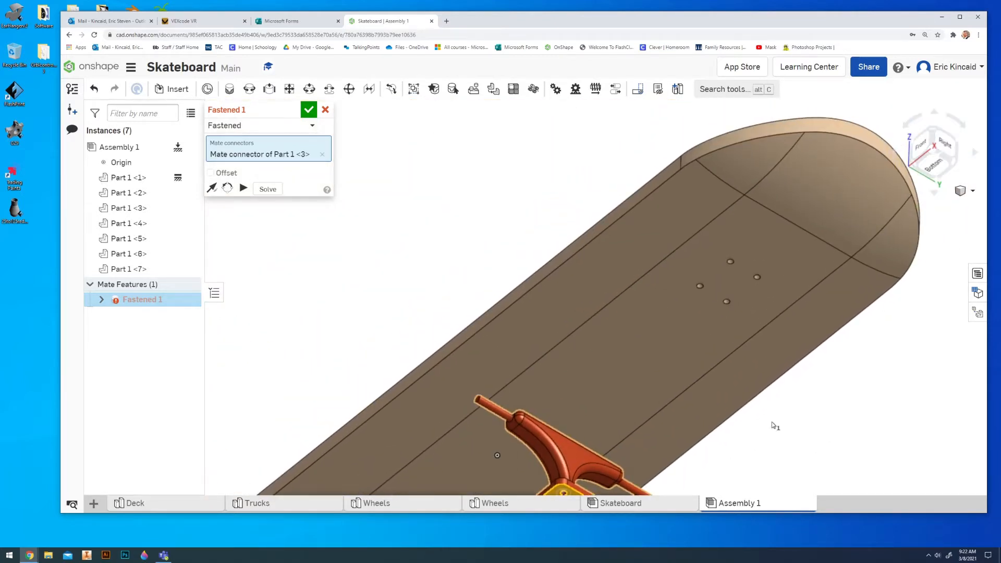
{"action": "middle_click_drag", "start_coordinate": [775, 425], "coordinate": [754, 387]}
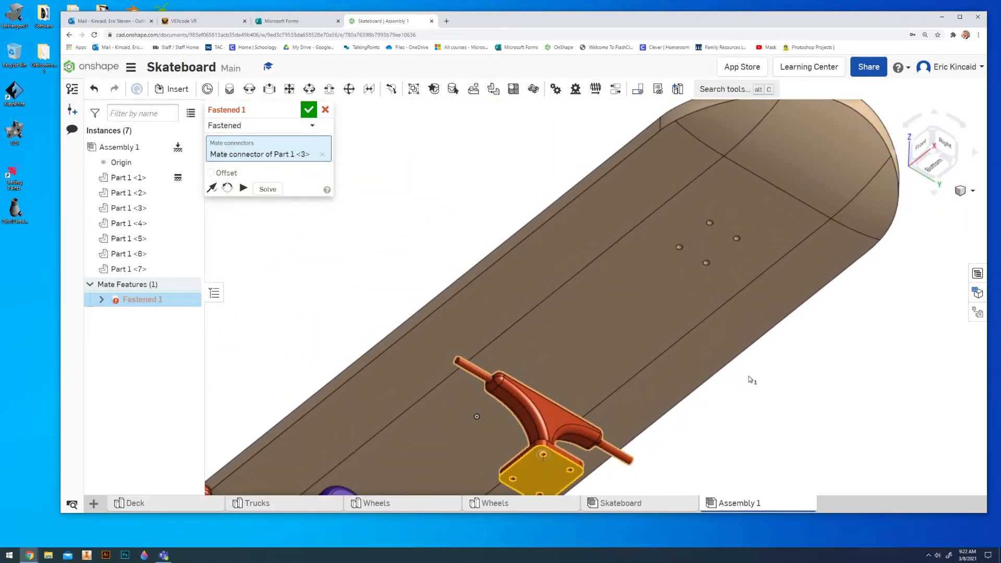
{"action": "left_click", "coordinate": [710, 228]}
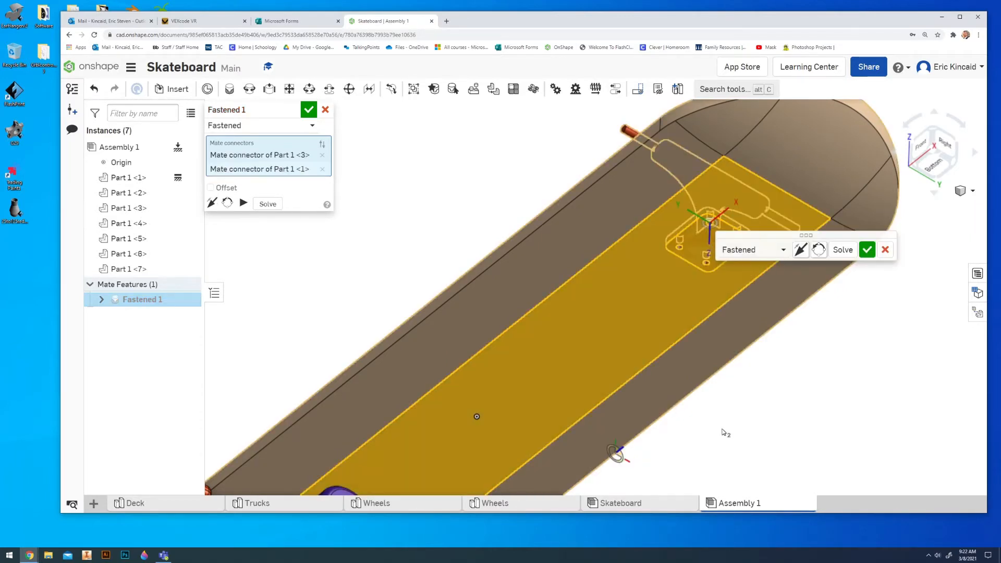
{"action": "left_click", "coordinate": [803, 253]}
{"action": "right_click_drag", "start_coordinate": [835, 364], "coordinate": [794, 343]}
{"action": "left_click", "coordinate": [822, 257]}
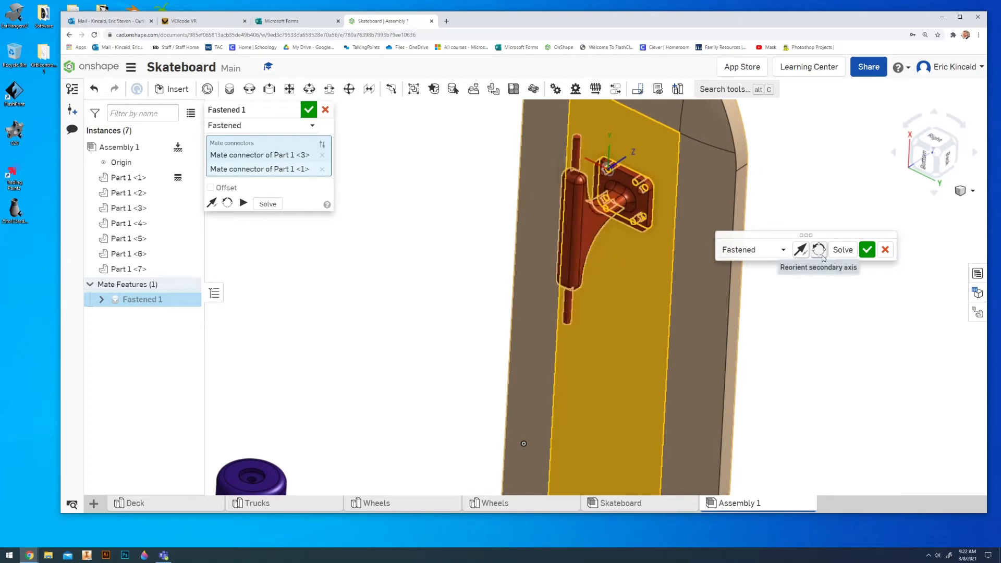
{"action": "left_click", "coordinate": [822, 256]}
{"action": "mouse_move", "coordinate": [807, 308]}
{"action": "right_mouse_down"}
{"action": "mouse_move", "coordinate": [821, 278]}
{"action": "mouse_move", "coordinate": [813, 296]}
{"action": "right_mouse_up"}
{"action": "left_click", "coordinate": [885, 250]}
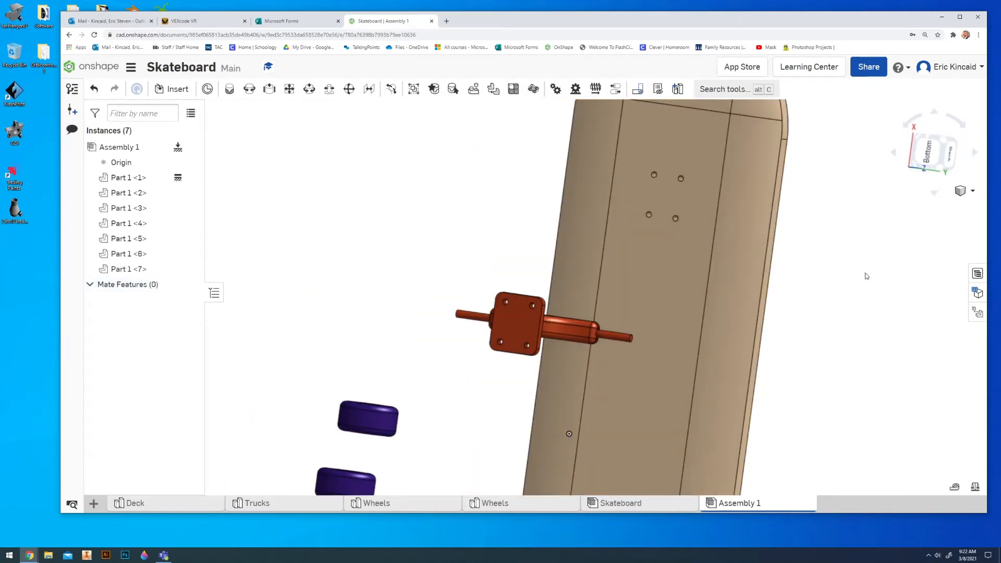
Apply a Fastened mate between a corner hole of one truck's base plate and the outer mounting hole at the deck's near end.
{"action": "mouse_move", "coordinate": [840, 261]}
{"action": "right_mouse_down"}
{"action": "mouse_move", "coordinate": [845, 312]}
{"action": "mouse_move", "coordinate": [833, 277]}
{"action": "right_mouse_up"}
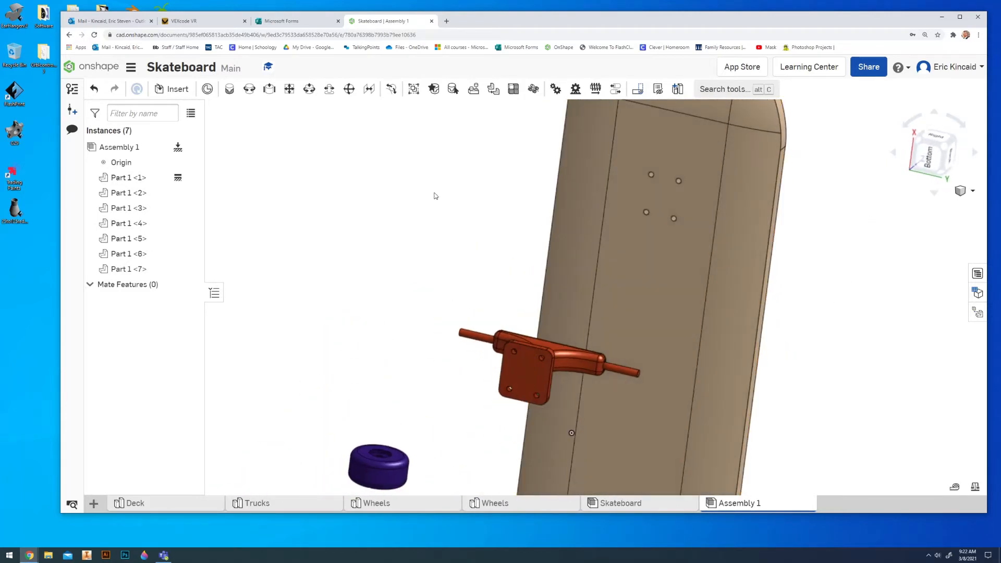
{"action": "left_click", "coordinate": [236, 92]}
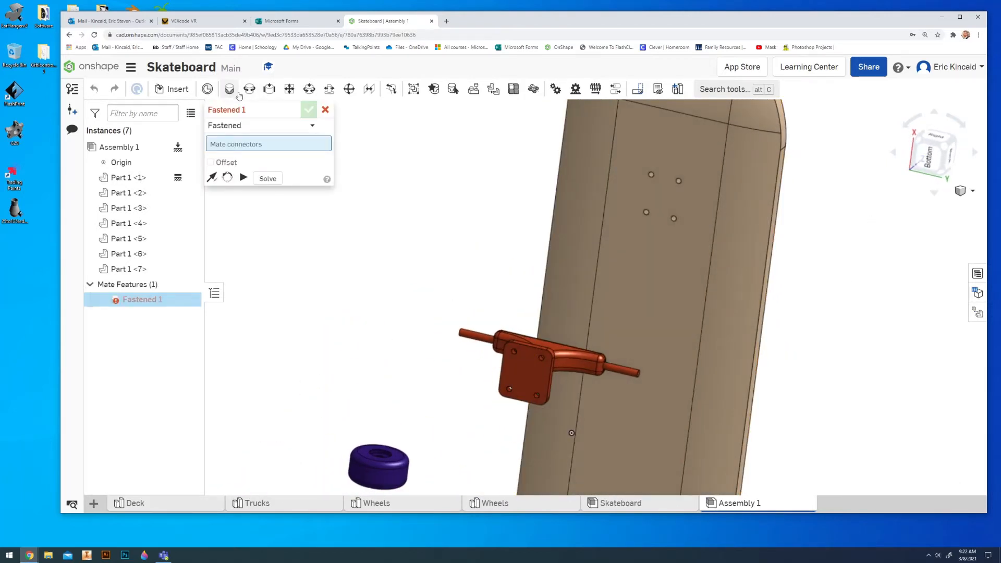
{"action": "left_click", "coordinate": [509, 389]}
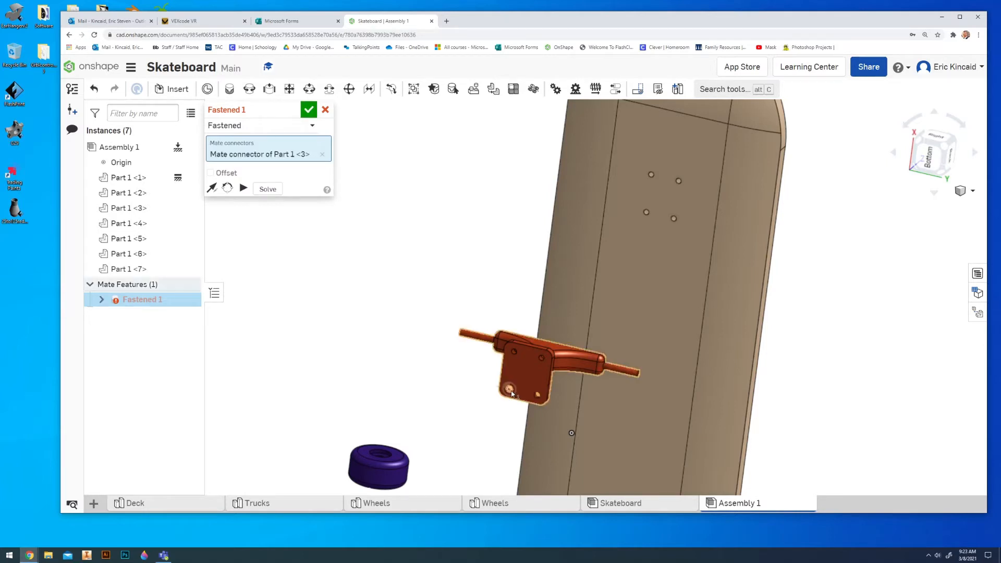
{"action": "left_click", "coordinate": [650, 179]}
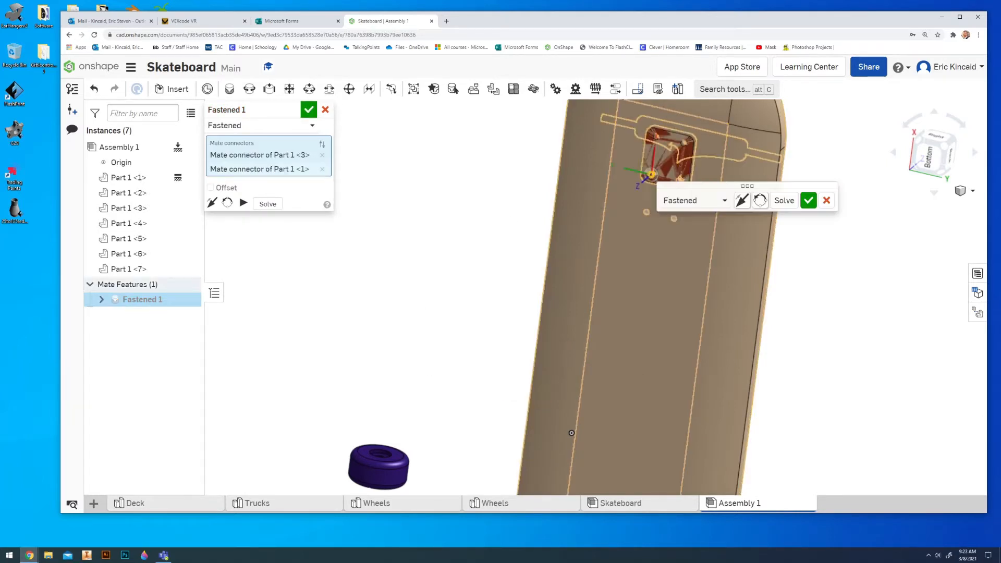
Flip and rotate the fastened truck so its base plate lines up with the deck's four holes, and accept the mate.
{"action": "left_click", "coordinate": [742, 200]}
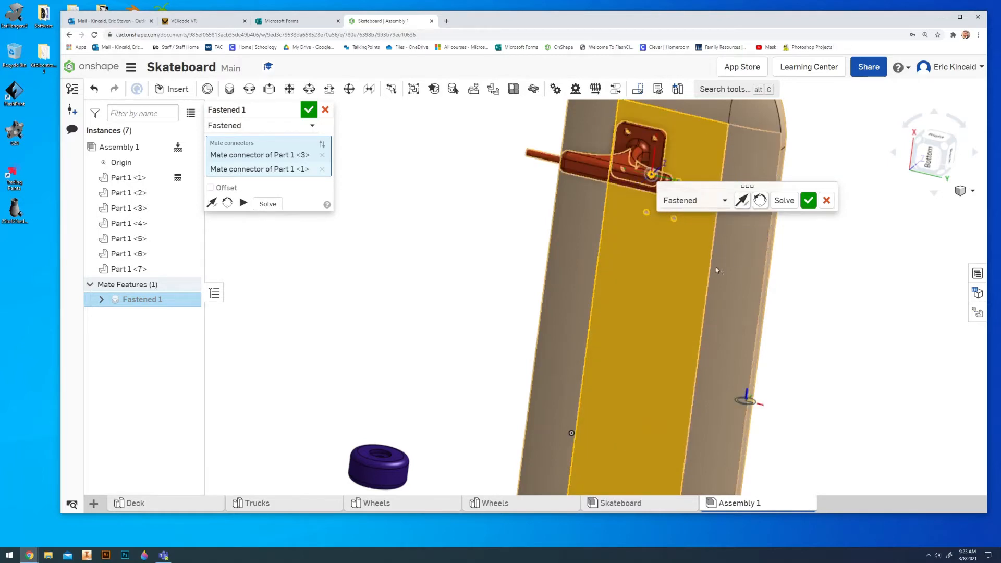
{"action": "left_click", "coordinate": [761, 201]}
{"action": "left_click", "coordinate": [760, 201]}
{"action": "scroll", "coordinate": [759, 353], "scroll_direction": "up", "scroll_amount": 2}
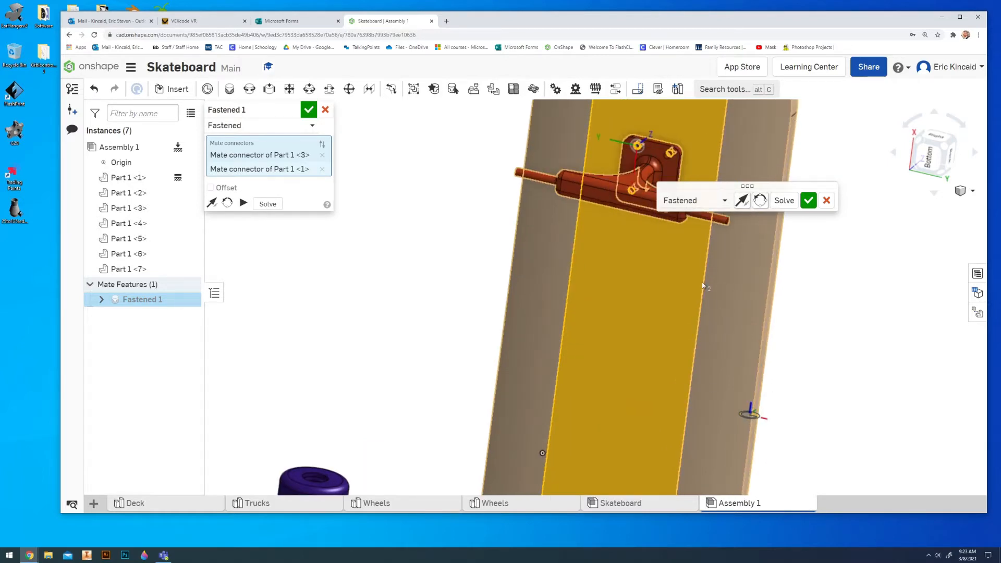
{"action": "left_click_drag", "start_coordinate": [747, 186], "coordinate": [882, 172]}
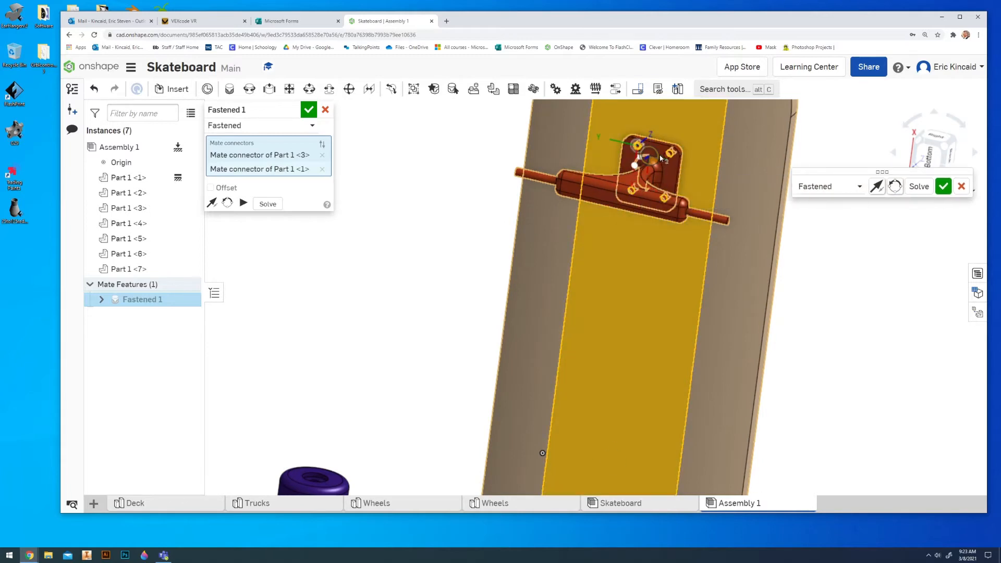
{"action": "right_click_drag", "start_coordinate": [783, 278], "coordinate": [812, 268]}
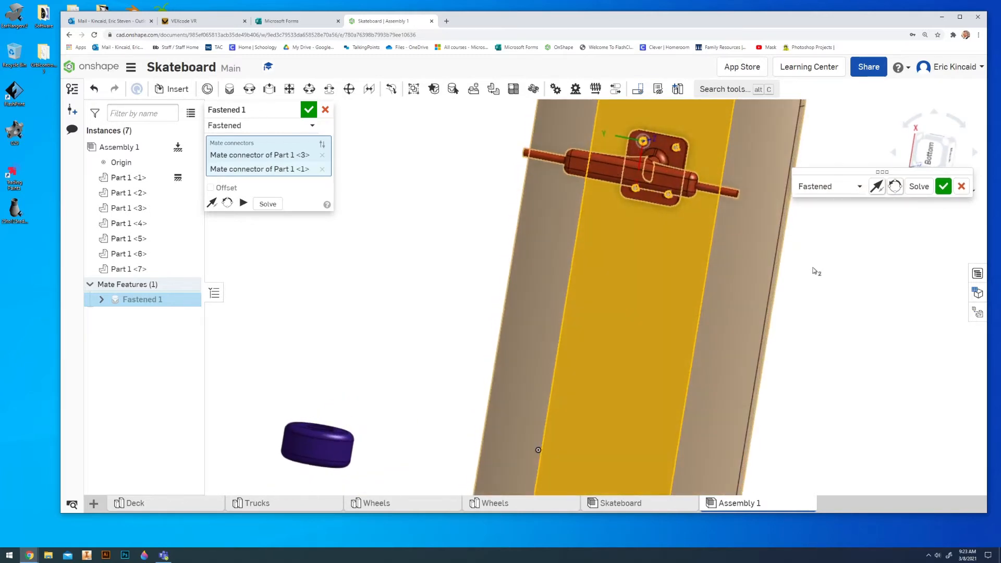
{"action": "left_click", "coordinate": [942, 186]}
{"action": "scroll", "coordinate": [859, 336], "scroll_direction": "down", "scroll_amount": 3}
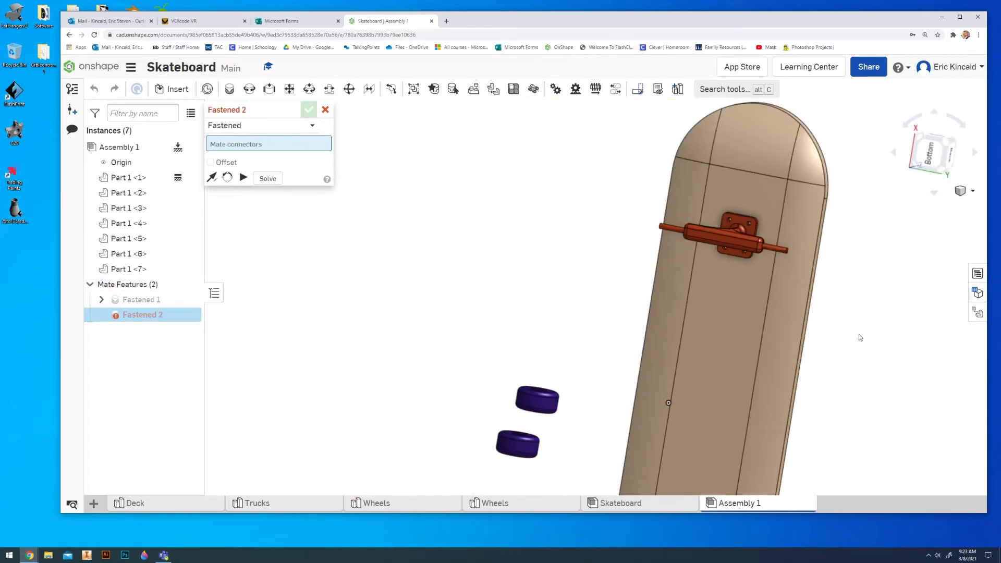
{"action": "right_click_drag", "start_coordinate": [858, 337], "coordinate": [635, 397]}
{"action": "middle_click_drag", "start_coordinate": [635, 397], "coordinate": [699, 371]}
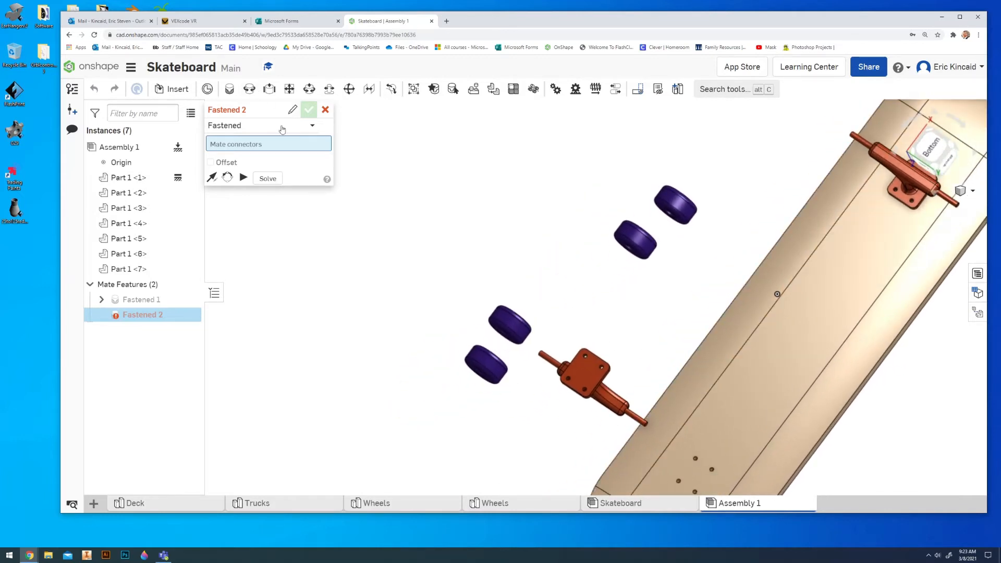
{"action": "scroll", "coordinate": [581, 362], "scroll_direction": "up", "scroll_amount": 4}
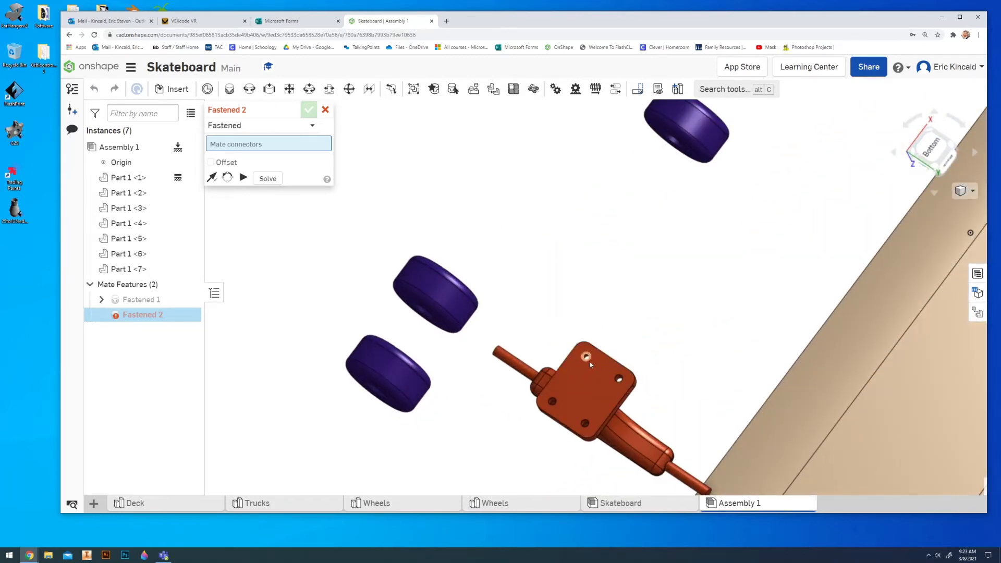
{"action": "left_click", "coordinate": [585, 357]}
{"action": "scroll", "coordinate": [715, 358], "scroll_direction": "down", "scroll_amount": 3}
{"action": "scroll", "coordinate": [739, 359], "scroll_direction": "down", "scroll_amount": 2}
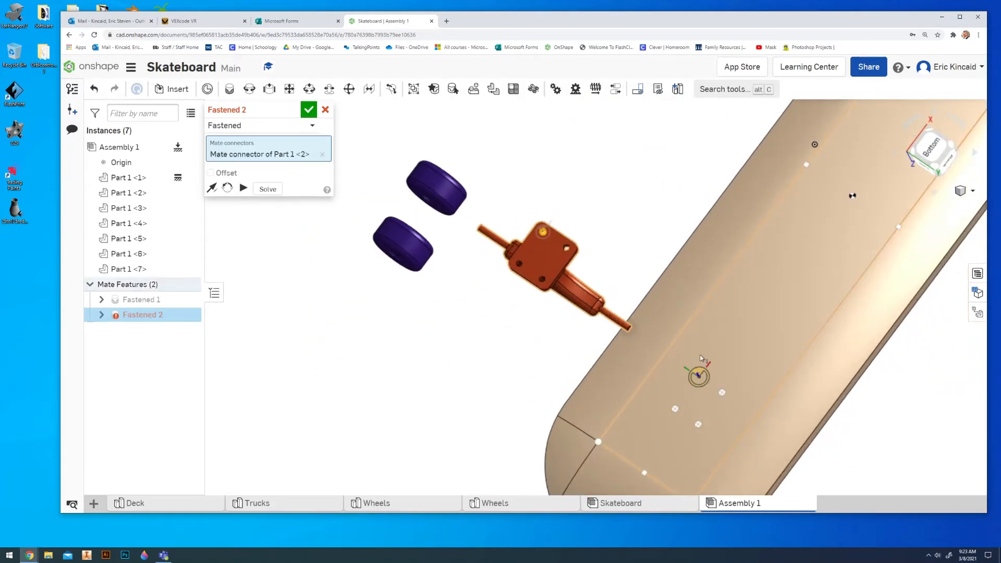
{"action": "scroll", "coordinate": [707, 381], "scroll_direction": "up", "scroll_amount": 3}
{"action": "left_click", "coordinate": [698, 384]}
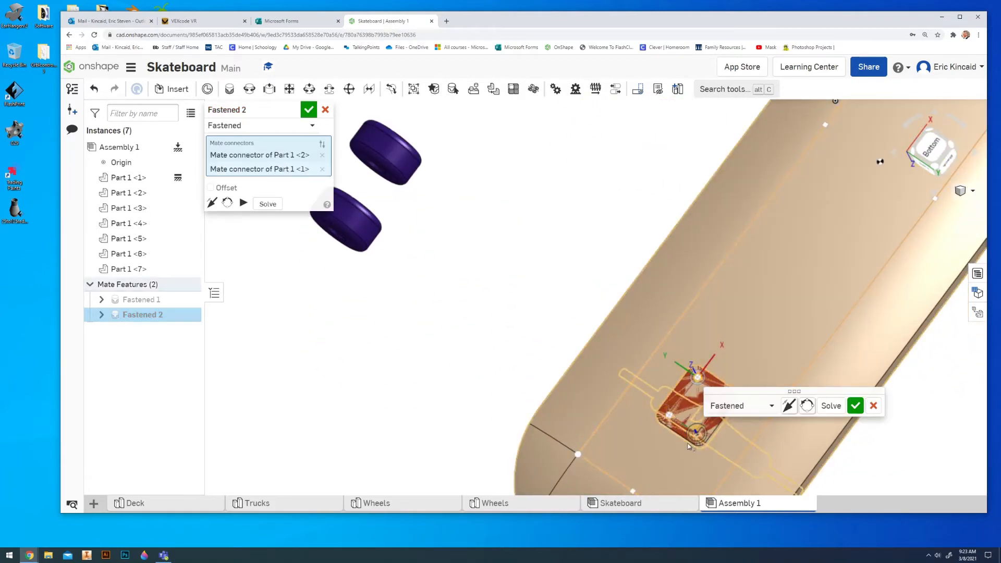
{"action": "left_click", "coordinate": [789, 406]}
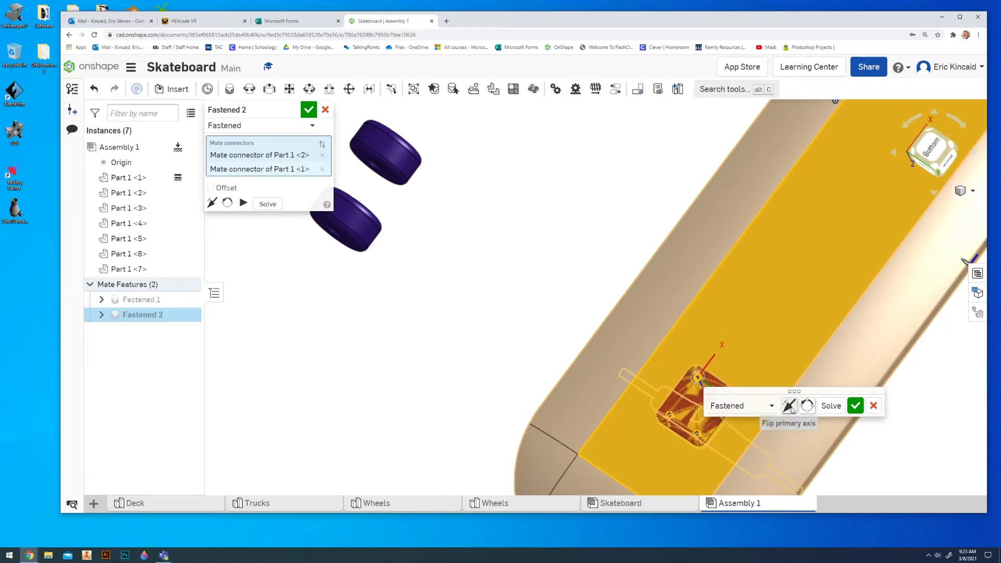
{"action": "left_click", "coordinate": [807, 408]}
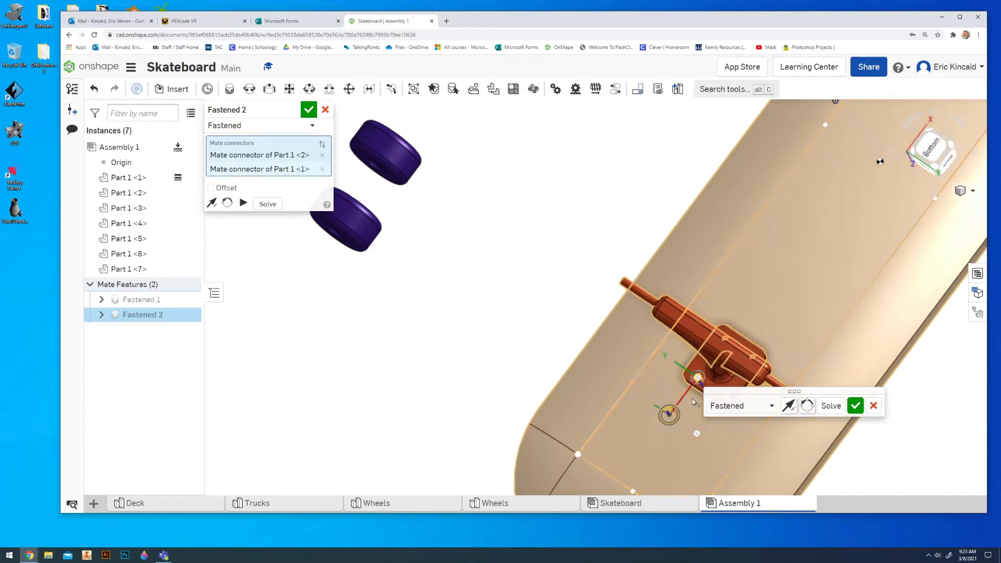
{"action": "left_click", "coordinate": [873, 405]}
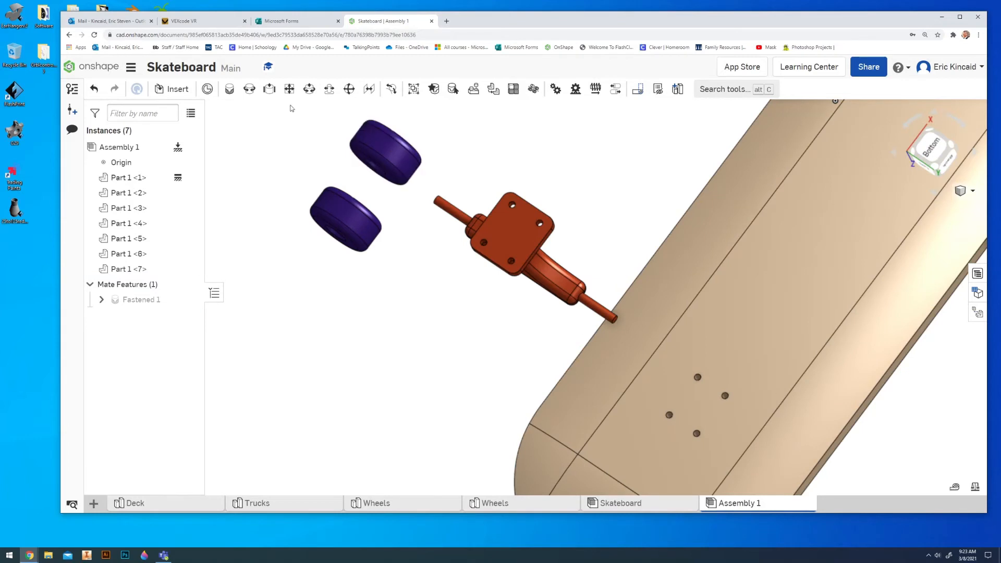
Fasten the second truck's base-plate corner hole to the inner mounting hole at the deck's other end, flipped and rotated to align all four holes.
{"action": "left_click", "coordinate": [229, 89]}
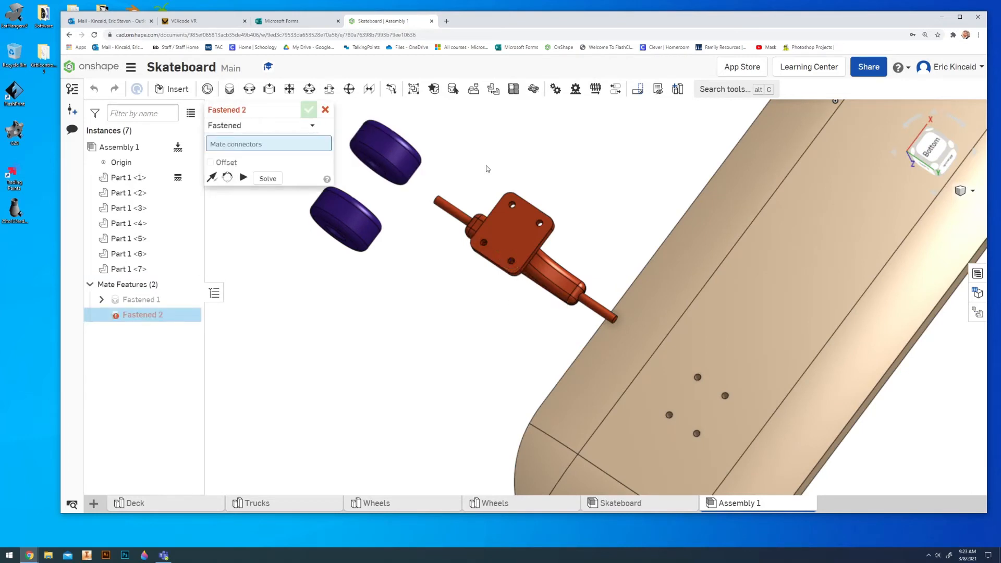
{"action": "left_click", "coordinate": [484, 242]}
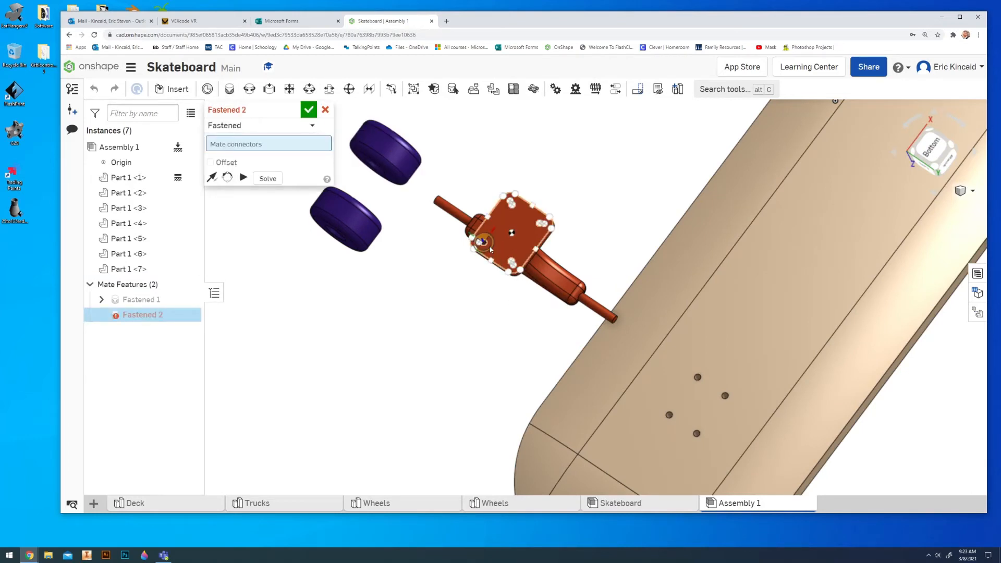
{"action": "left_click", "coordinate": [702, 384]}
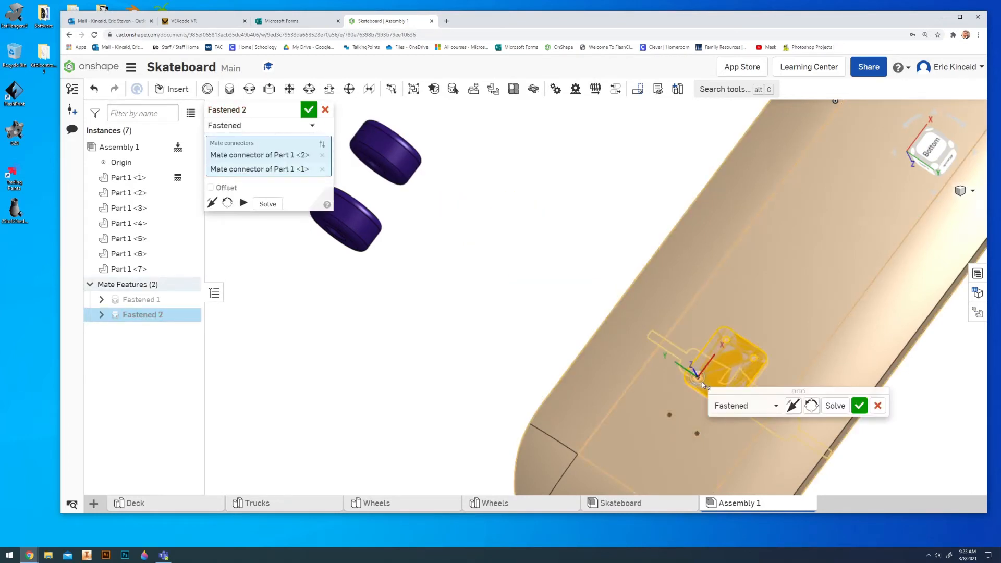
{"action": "left_click", "coordinate": [811, 406]}
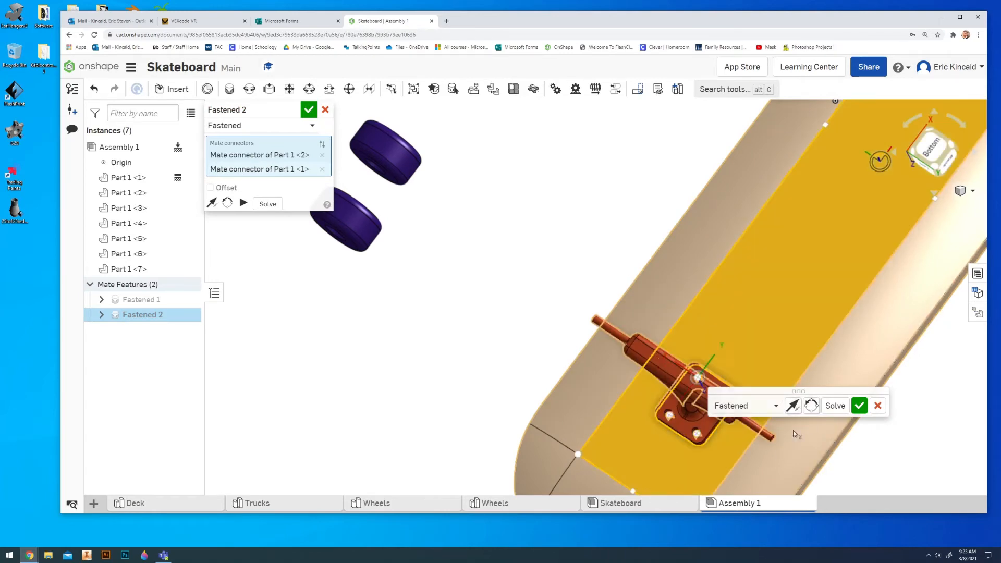
{"action": "left_click", "coordinate": [860, 406]}
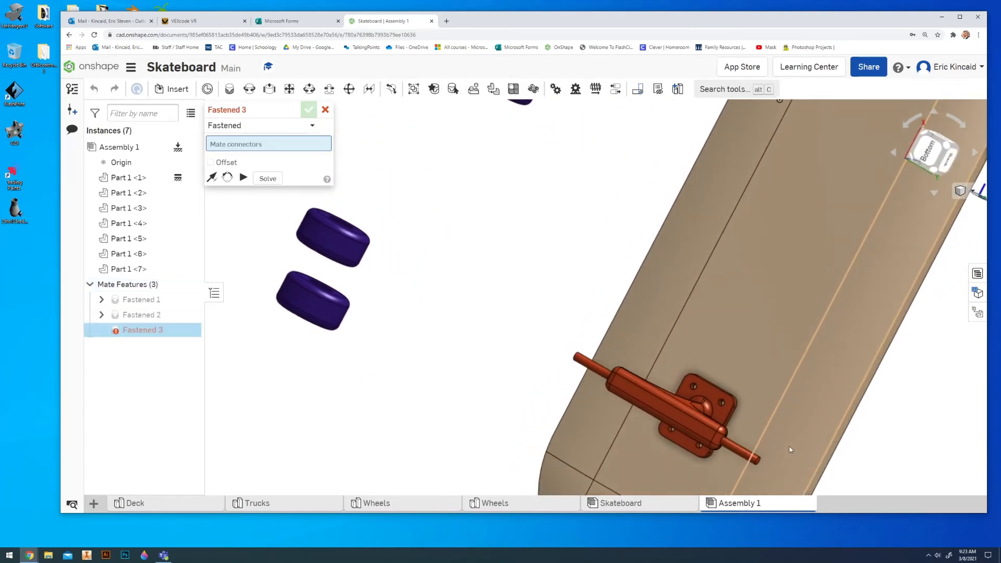
{"action": "right_click_drag", "start_coordinate": [795, 446], "coordinate": [809, 402]}
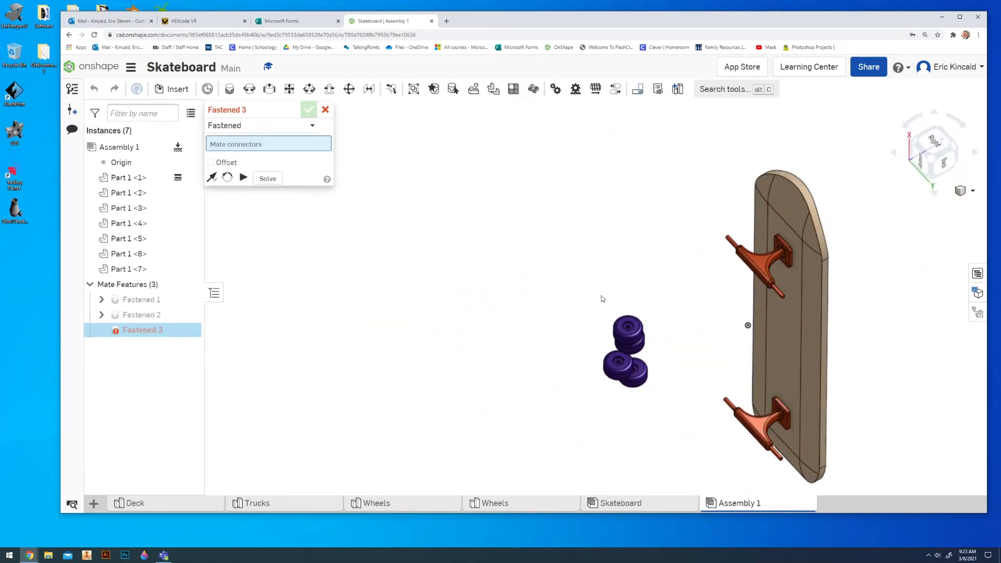
{"action": "left_click", "coordinate": [325, 110]}
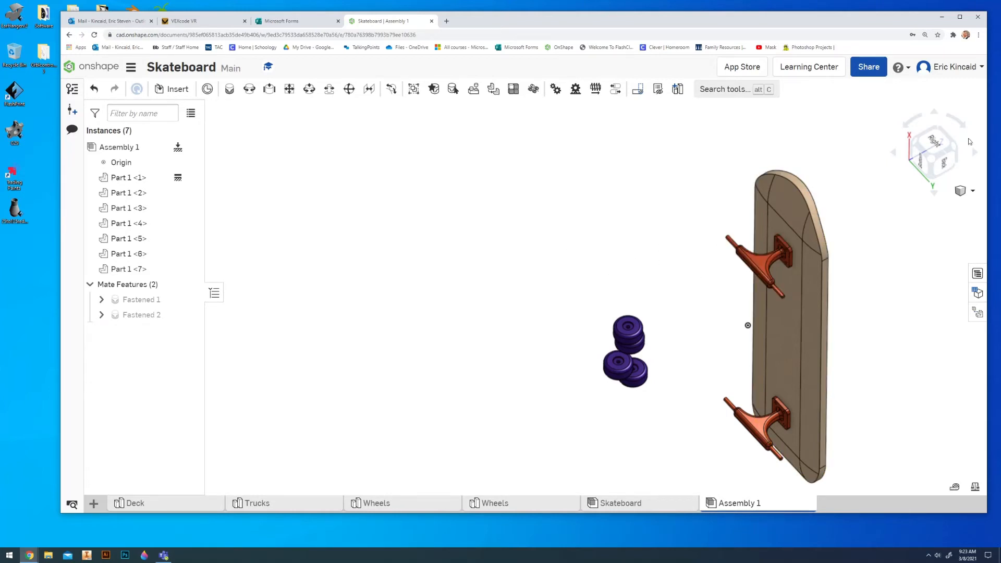
Apply a Revolute mate between the center hole of the end wheel and the tip of the nearest truck's axle.
{"action": "left_click", "coordinate": [953, 148]}
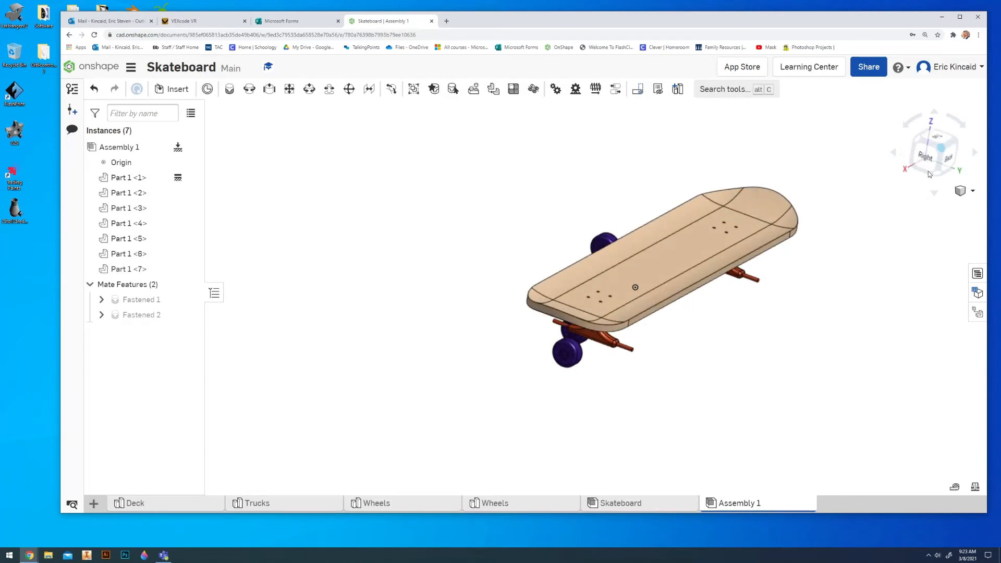
{"action": "left_click", "coordinate": [917, 143]}
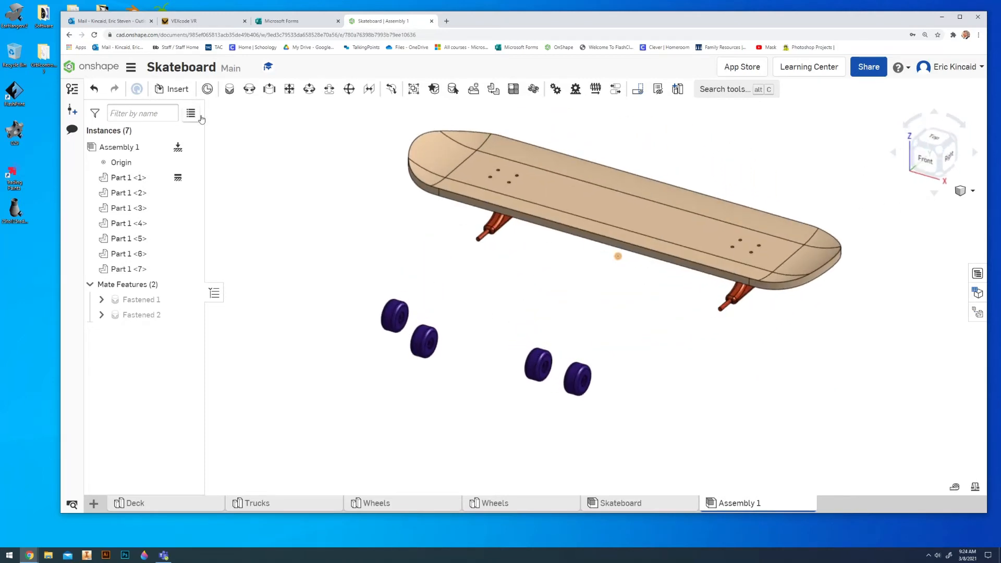
{"action": "left_click", "coordinate": [257, 87]}
{"action": "scroll", "coordinate": [609, 380], "scroll_direction": "up", "scroll_amount": 5}
{"action": "scroll", "coordinate": [546, 364], "scroll_direction": "up", "scroll_amount": 2}
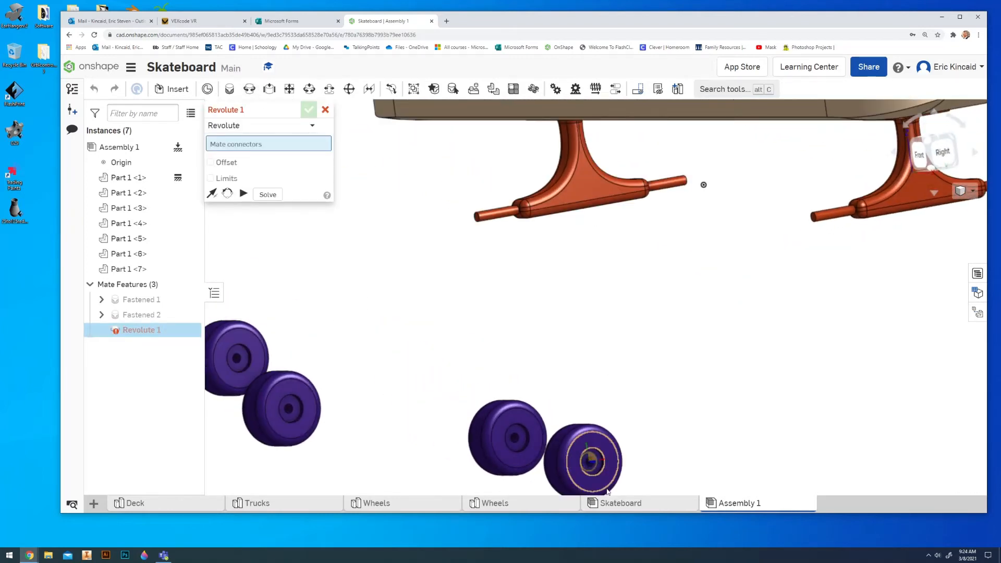
{"action": "scroll", "coordinate": [650, 431], "scroll_direction": "up", "scroll_amount": 2}
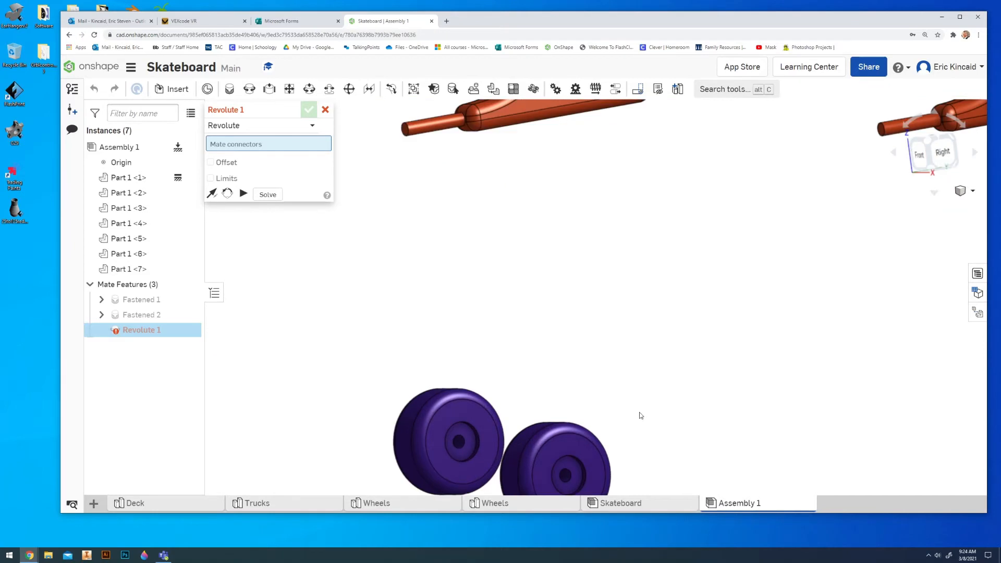
{"action": "middle_click_drag", "start_coordinate": [641, 413], "coordinate": [621, 358]}
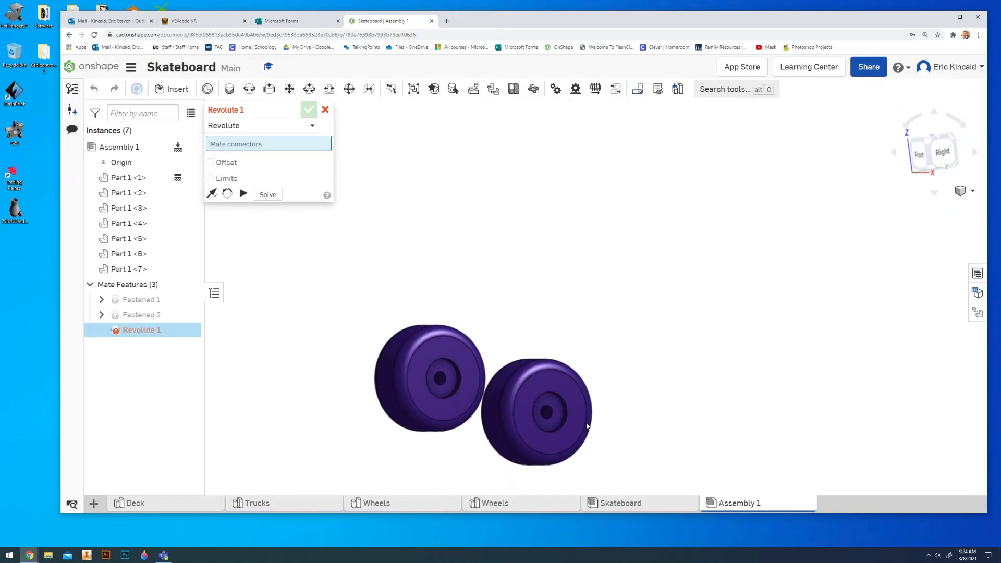
{"action": "scroll", "coordinate": [545, 413], "scroll_direction": "up", "scroll_amount": 4}
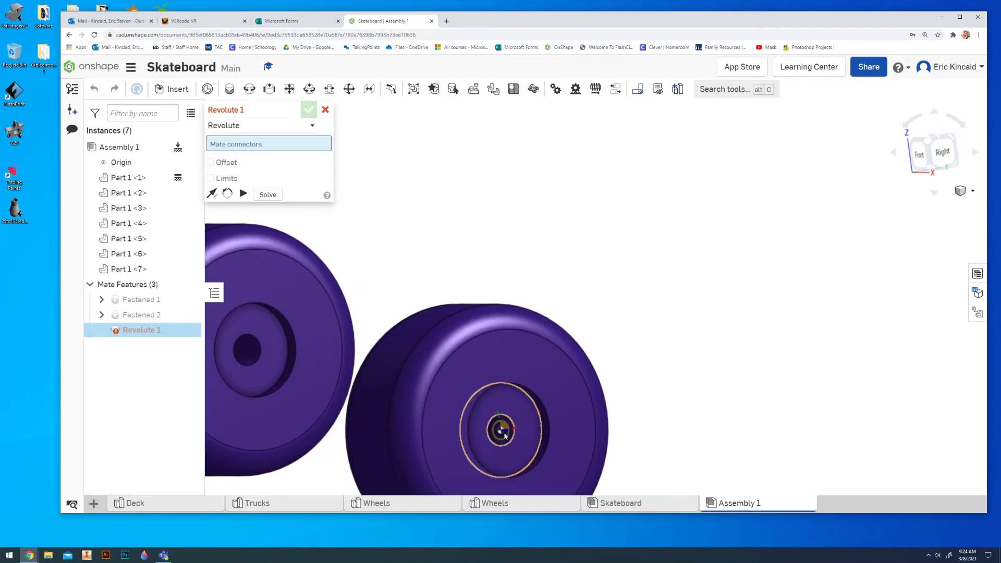
{"action": "left_click", "coordinate": [505, 436]}
{"action": "scroll", "coordinate": [756, 304], "scroll_direction": "down", "scroll_amount": 5}
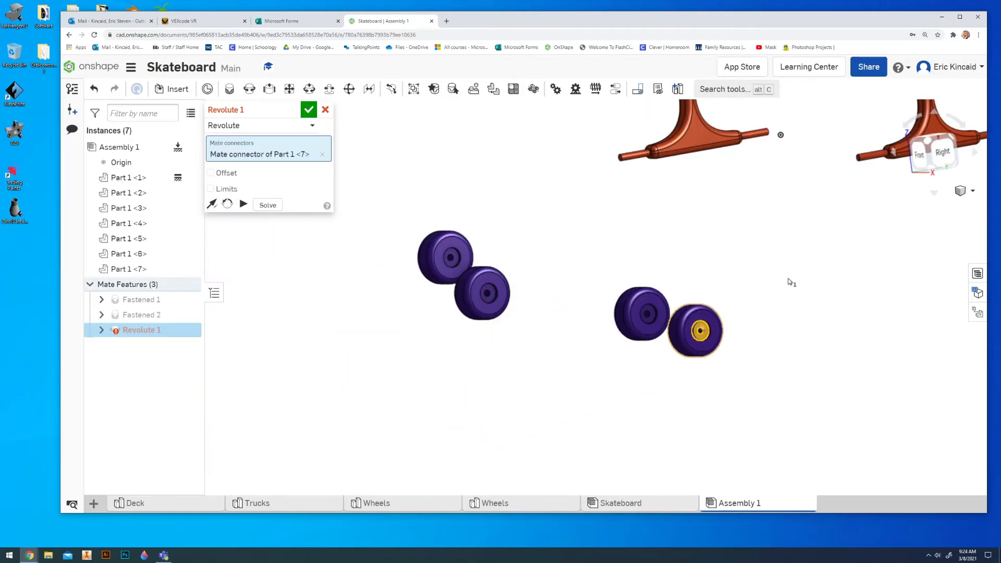
{"action": "right_click_drag", "start_coordinate": [788, 279], "coordinate": [831, 258]}
{"action": "middle_click_drag", "start_coordinate": [839, 256], "coordinate": [665, 341]}
{"action": "scroll", "coordinate": [832, 272], "scroll_direction": "up", "scroll_amount": 3}
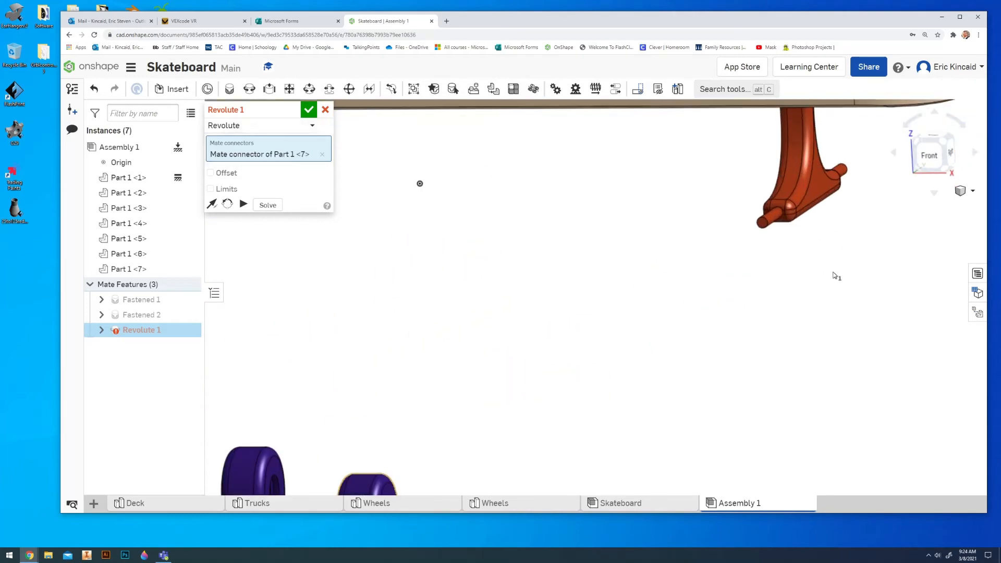
{"action": "left_click", "coordinate": [763, 224]}
Offset the wheel's Revolute mate along Z by -.25 in.
{"action": "right_click_drag", "start_coordinate": [692, 331], "coordinate": [661, 330]}
{"action": "scroll", "coordinate": [662, 330], "scroll_direction": "up", "scroll_amount": 4}
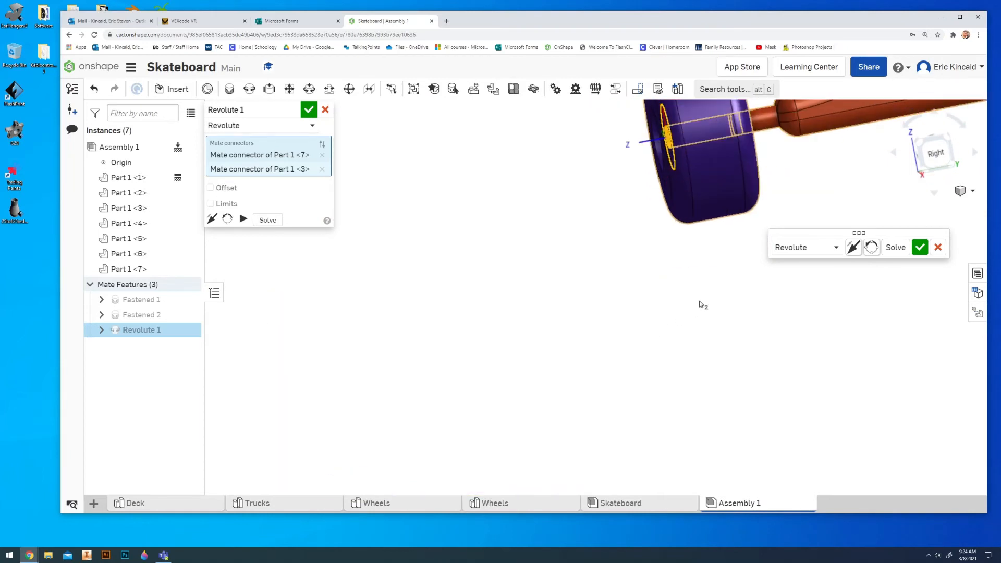
{"action": "mouse_move", "coordinate": [699, 302]}
{"action": "right_mouse_down"}
{"action": "mouse_move", "coordinate": [689, 311]}
{"action": "mouse_move", "coordinate": [710, 302]}
{"action": "right_mouse_up"}
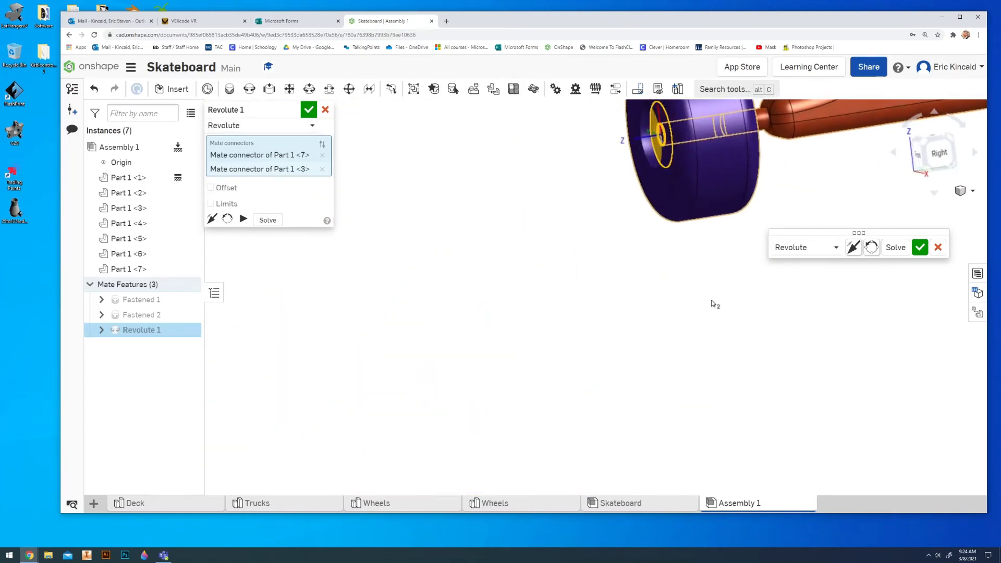
{"action": "left_click", "coordinate": [224, 187]}
{"action": "left_click", "coordinate": [300, 208]}
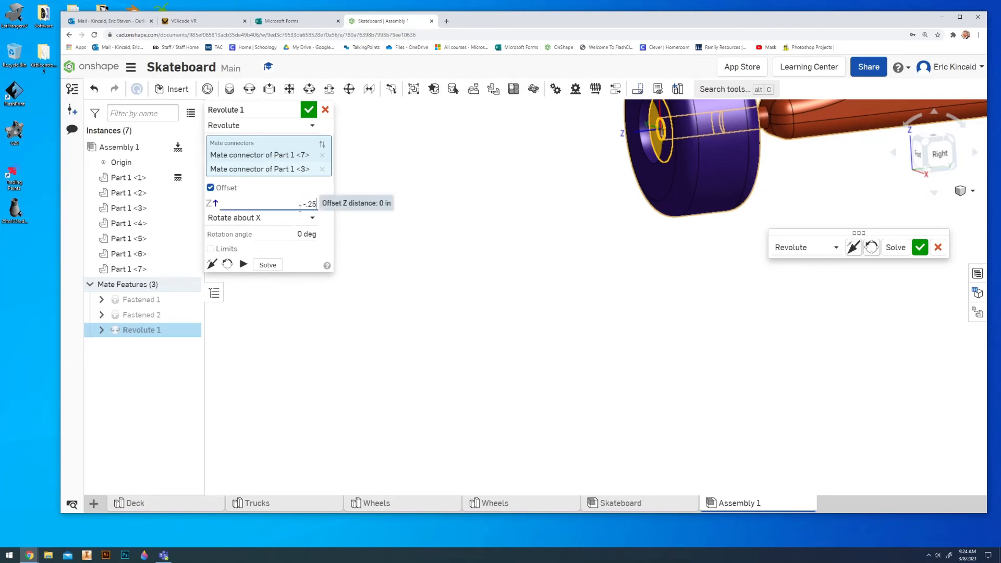
{"action": "key", "text": "Return"}
{"action": "right_click_drag", "start_coordinate": [606, 192], "coordinate": [586, 197]}
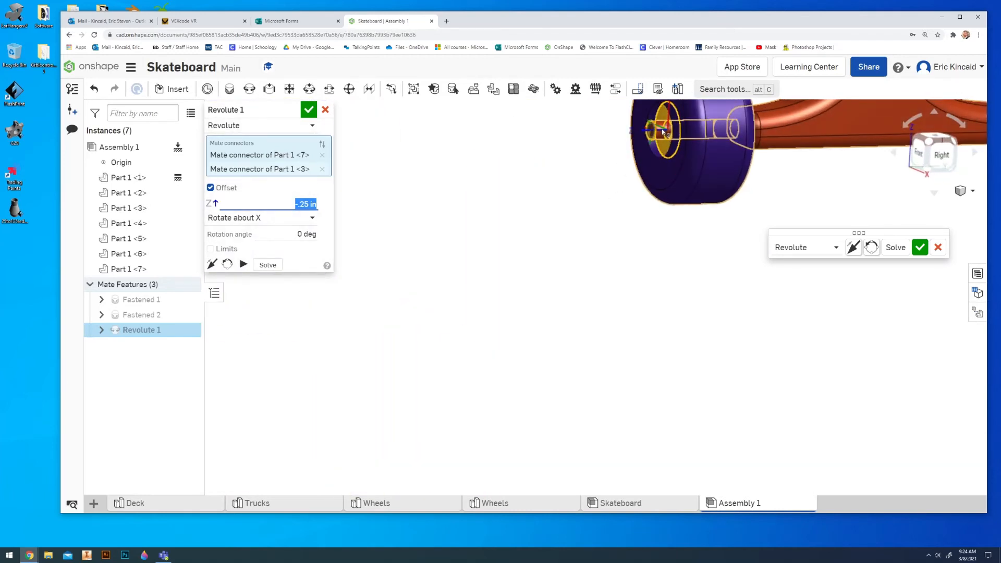
Accept the first wheel's mate and apply a Revolute mate between a loose wheel's center hole and the same truck's free axle tip.
{"action": "left_click", "coordinate": [920, 248]}
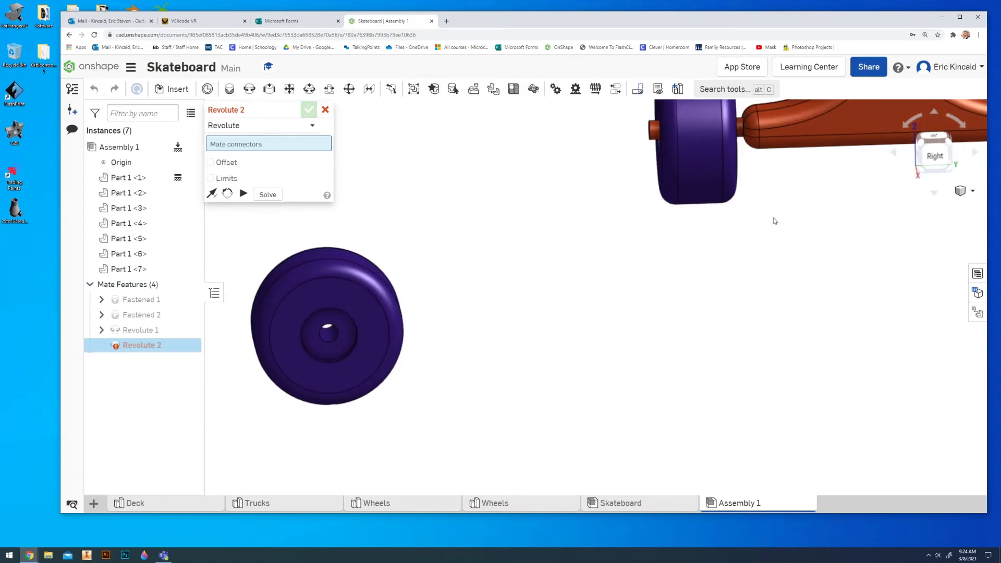
{"action": "right_click_drag", "start_coordinate": [772, 218], "coordinate": [766, 217]}
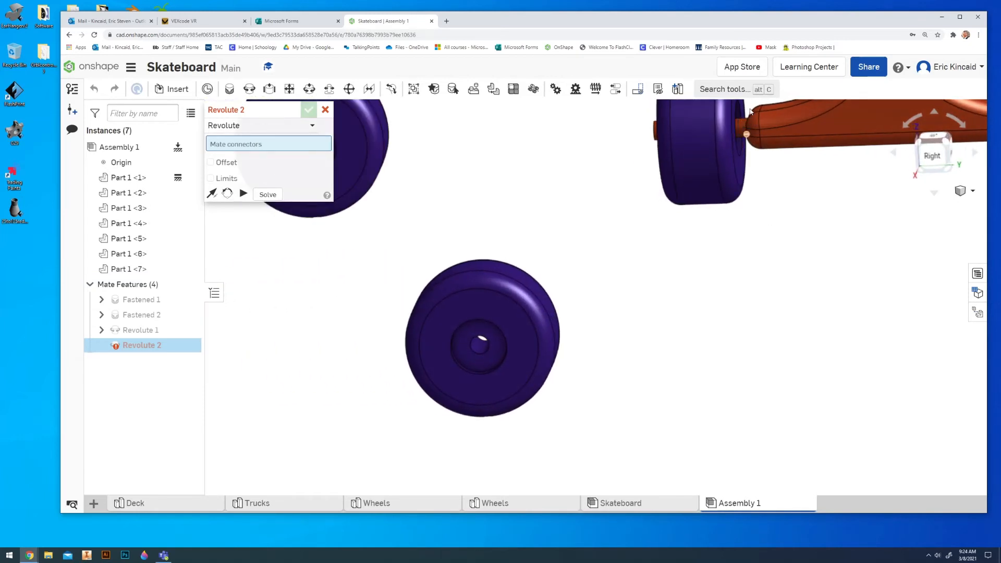
{"action": "scroll", "coordinate": [753, 148], "scroll_direction": "down", "scroll_amount": 4}
{"action": "middle_click_drag", "start_coordinate": [762, 198], "coordinate": [727, 317]}
{"action": "right_click_drag", "start_coordinate": [721, 277], "coordinate": [739, 308]}
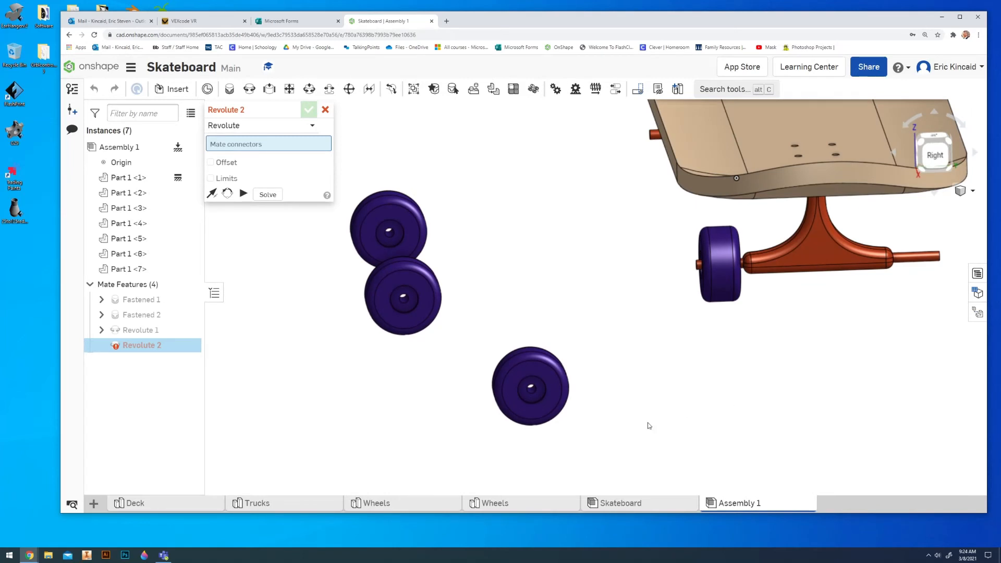
{"action": "left_click", "coordinate": [531, 391]}
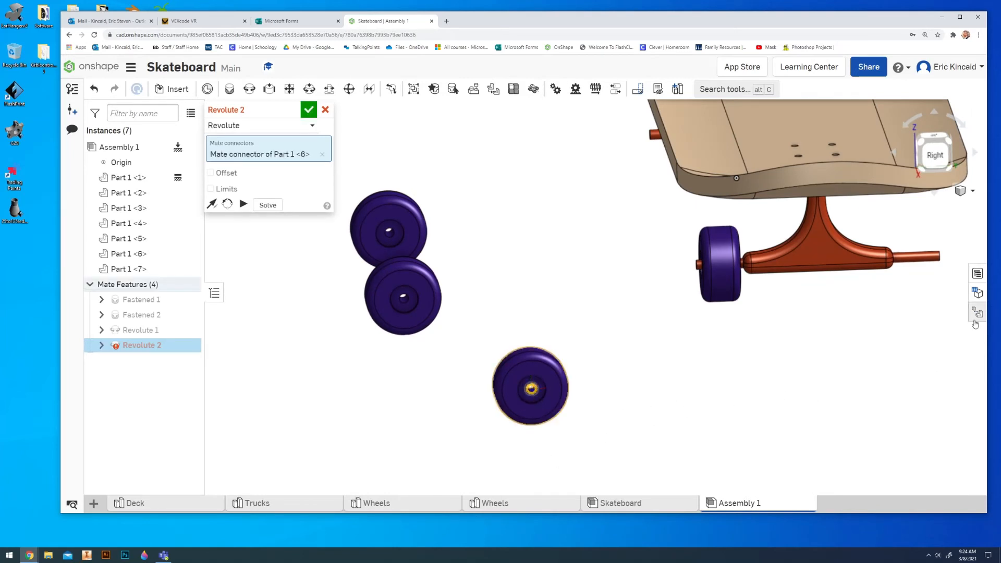
{"action": "right_click_drag", "start_coordinate": [956, 310], "coordinate": [912, 322]}
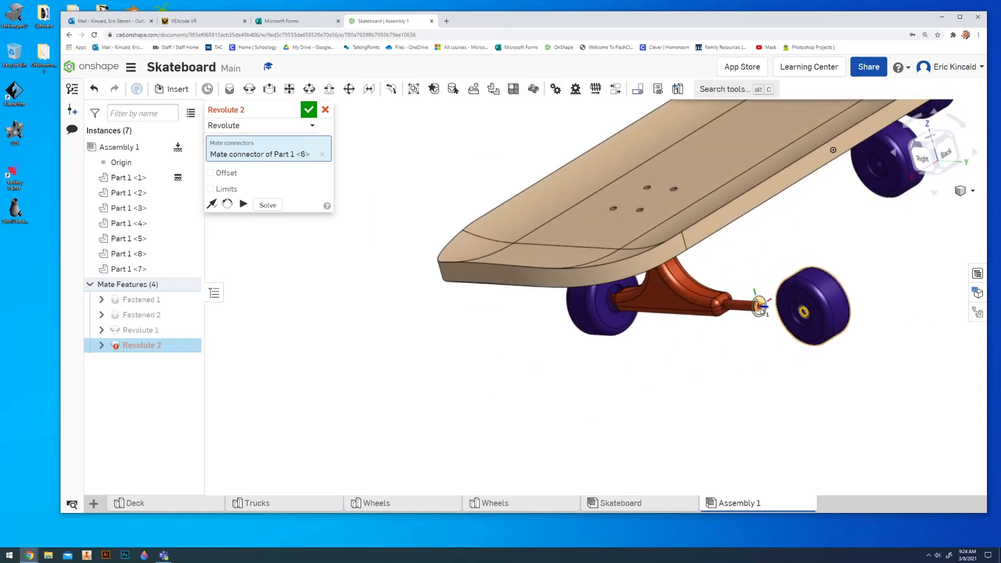
{"action": "left_click", "coordinate": [761, 309]}
Offset the second wheel's Revolute mate along Z by -.25 in and accept it.
{"action": "right_click_drag", "start_coordinate": [756, 362], "coordinate": [799, 332]}
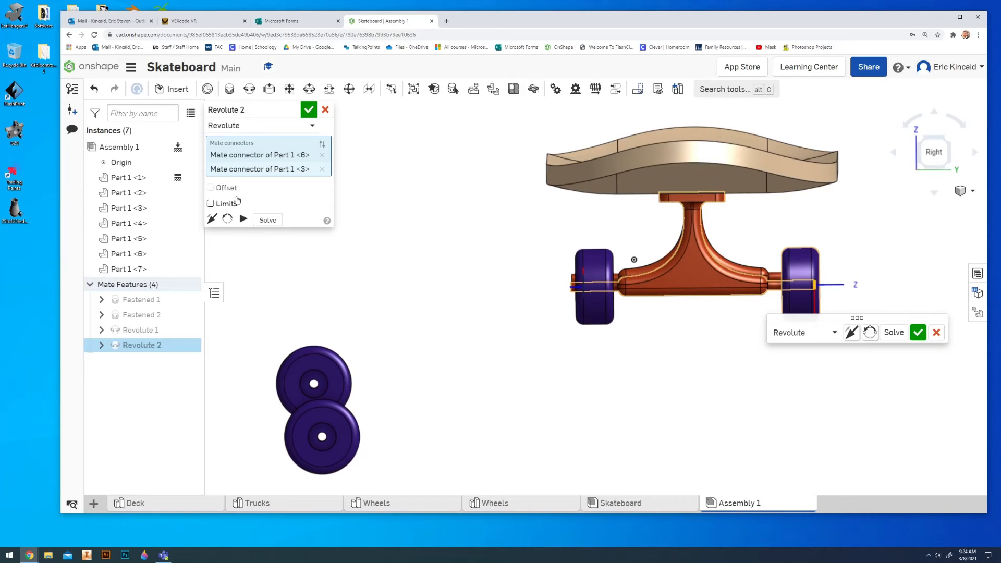
{"action": "left_click", "coordinate": [221, 188]}
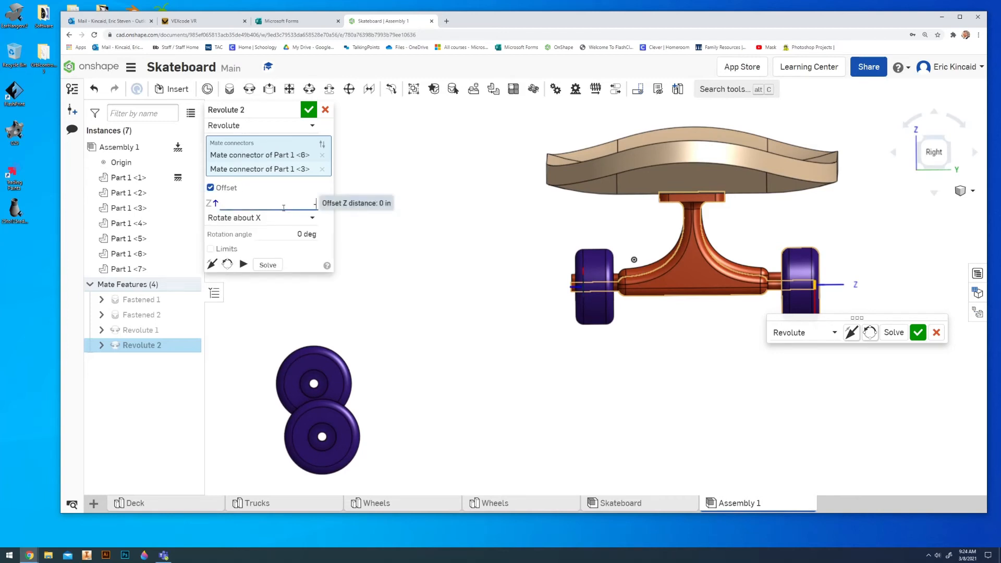
{"action": "type", "text": "-.25"}
{"action": "key", "text": "Return"}
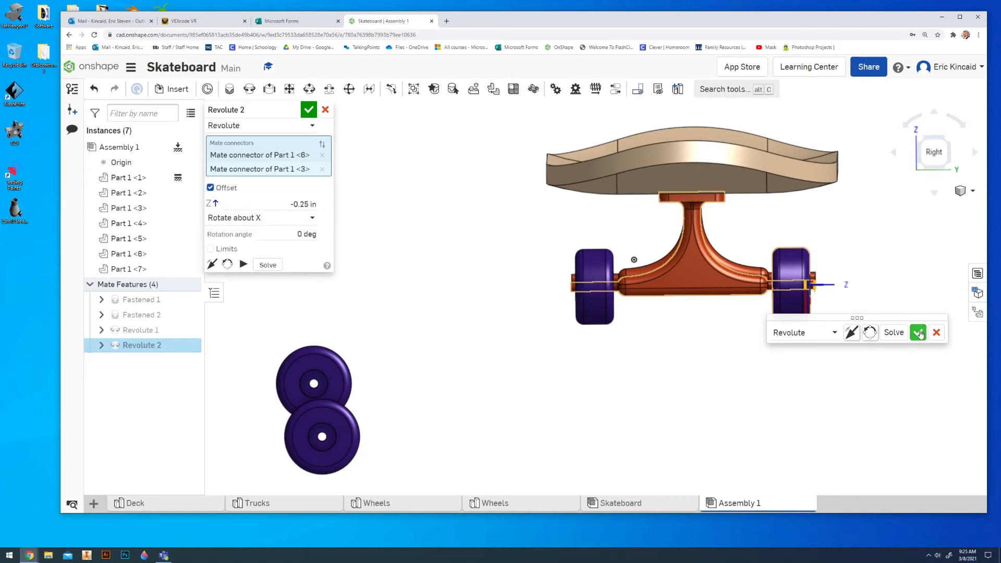
{"action": "left_click", "coordinate": [917, 332]}
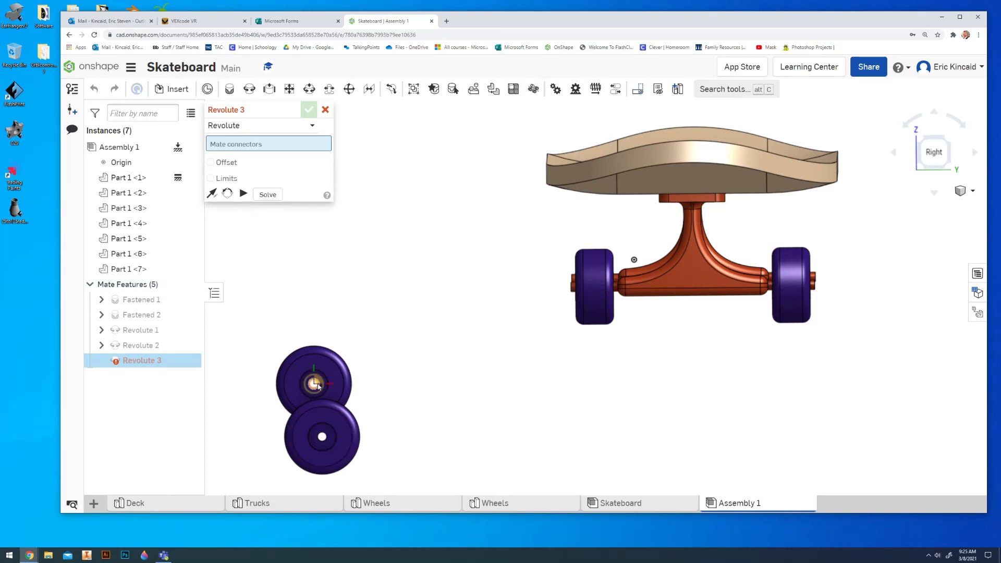
Apply a Revolute mate between the center hole of the third wheel and an axle tip on the other truck.
{"action": "mouse_move", "coordinate": [313, 389]}
{"action": "right_mouse_down"}
{"action": "mouse_move", "coordinate": [342, 384]}
{"action": "mouse_move", "coordinate": [311, 389]}
{"action": "right_mouse_up"}
{"action": "scroll", "coordinate": [310, 388], "scroll_direction": "down", "scroll_amount": 2}
{"action": "middle_click_drag", "start_coordinate": [355, 384], "coordinate": [433, 383]}
{"action": "right_click_drag", "start_coordinate": [433, 383], "coordinate": [488, 379]}
{"action": "scroll", "coordinate": [424, 384], "scroll_direction": "up", "scroll_amount": 4}
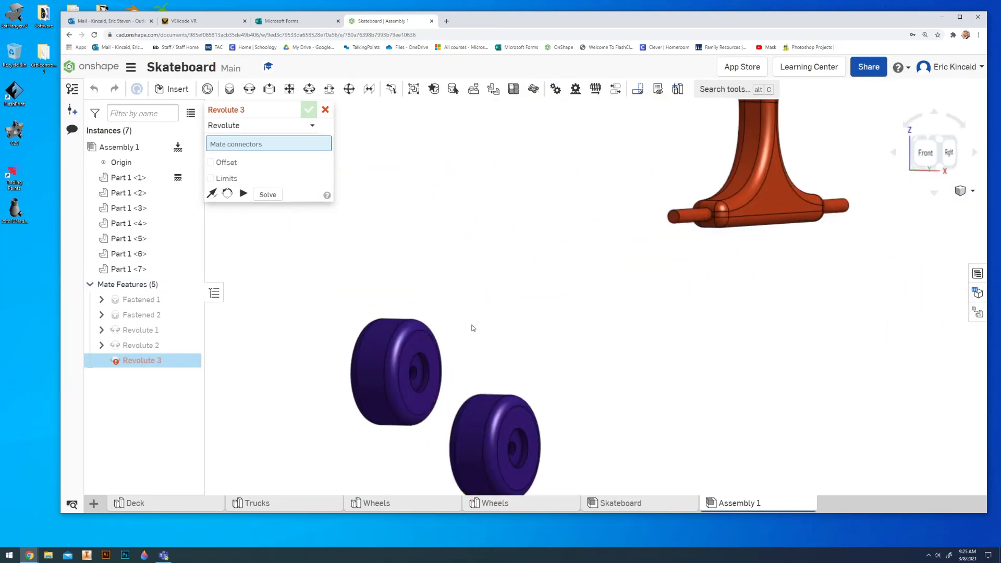
{"action": "right_click_drag", "start_coordinate": [471, 330], "coordinate": [368, 374]}
{"action": "left_click", "coordinate": [367, 375]}
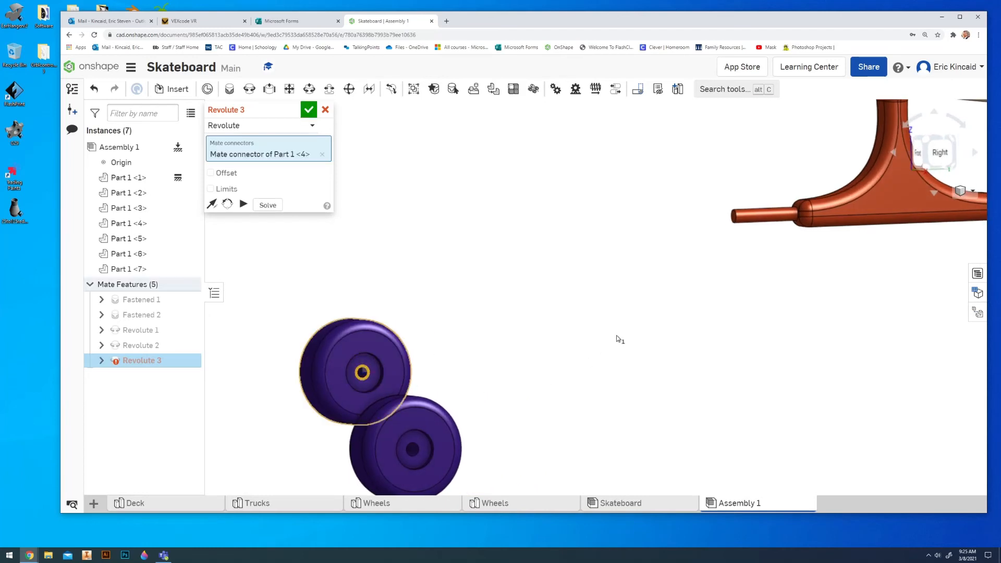
{"action": "left_click", "coordinate": [733, 217]}
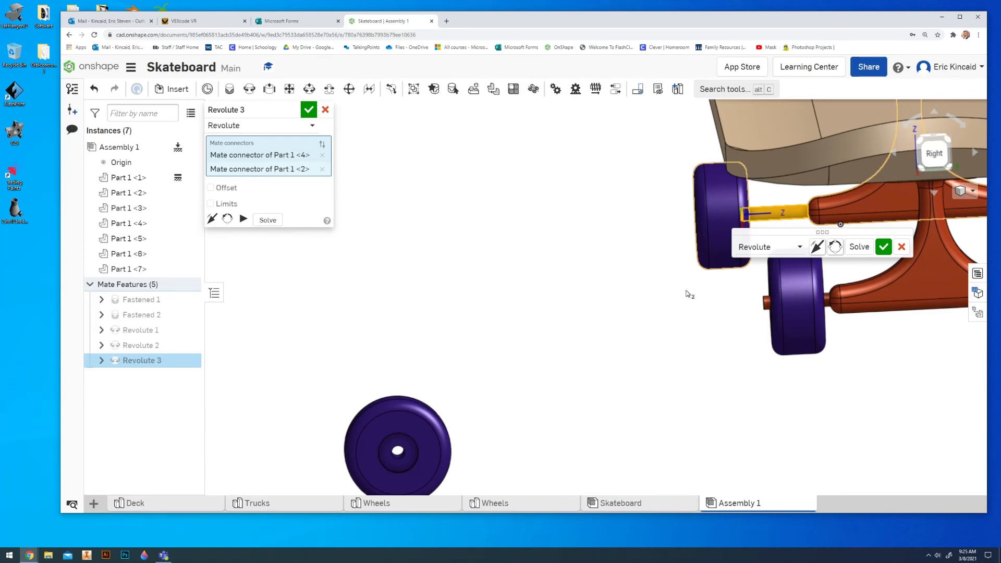
Flip the primary axis of the third wheel's Revolute mate so the wheel sits over the axle.
{"action": "right_click_drag", "start_coordinate": [685, 290], "coordinate": [712, 283]}
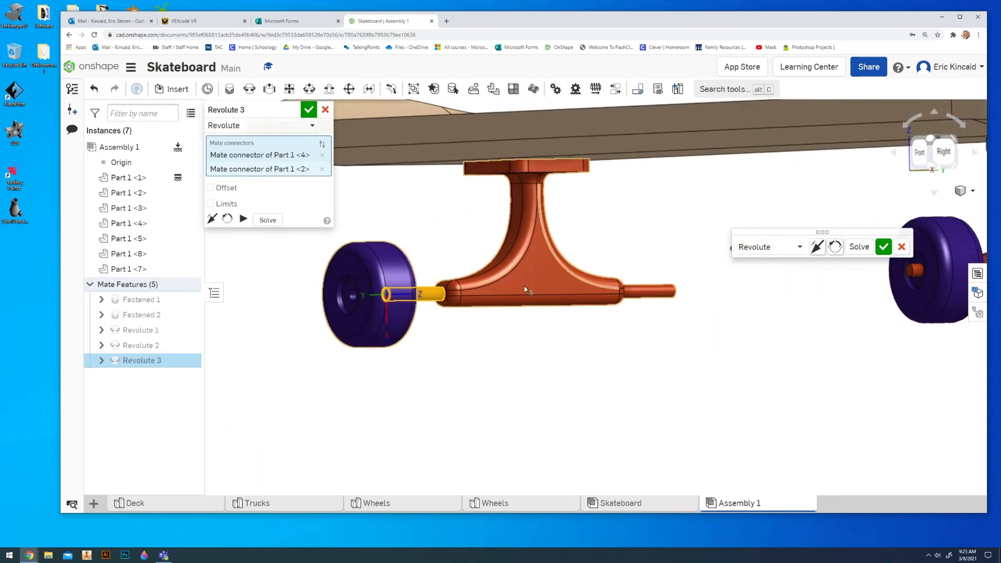
{"action": "mouse_move", "coordinate": [489, 336]}
{"action": "right_mouse_down"}
{"action": "mouse_move", "coordinate": [467, 339]}
{"action": "mouse_move", "coordinate": [474, 340]}
{"action": "right_mouse_up"}
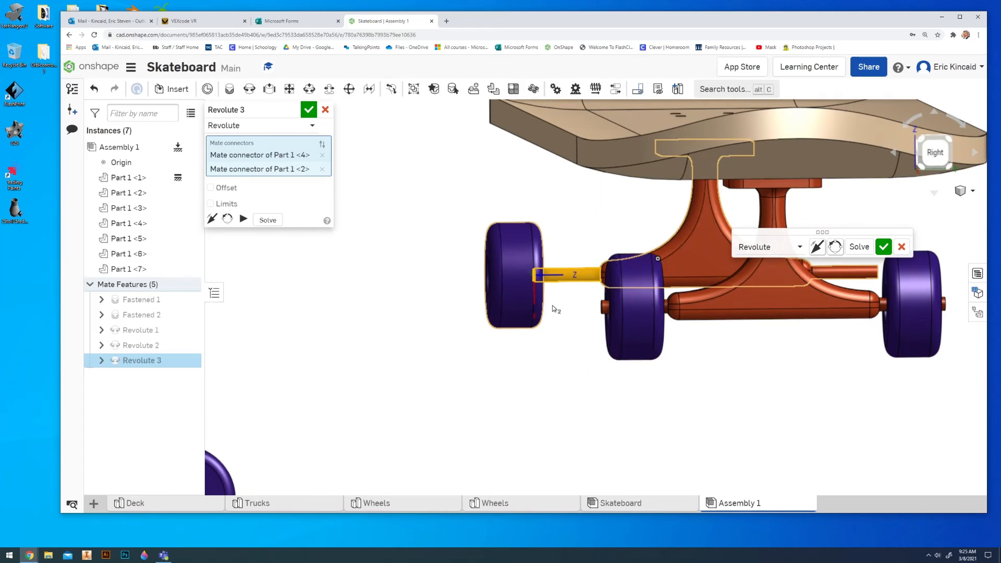
{"action": "left_click", "coordinate": [816, 248]}
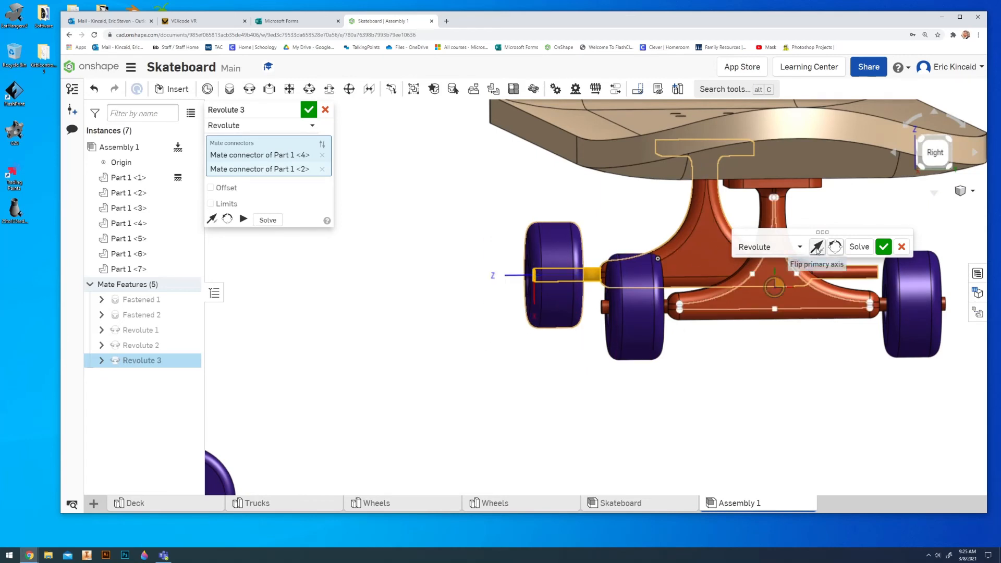
{"action": "mouse_move", "coordinate": [494, 353]}
{"action": "right_mouse_down"}
{"action": "mouse_move", "coordinate": [552, 351]}
{"action": "mouse_move", "coordinate": [532, 345]}
{"action": "mouse_move", "coordinate": [497, 369]}
{"action": "mouse_move", "coordinate": [504, 378]}
{"action": "mouse_move", "coordinate": [490, 371]}
{"action": "right_mouse_up"}
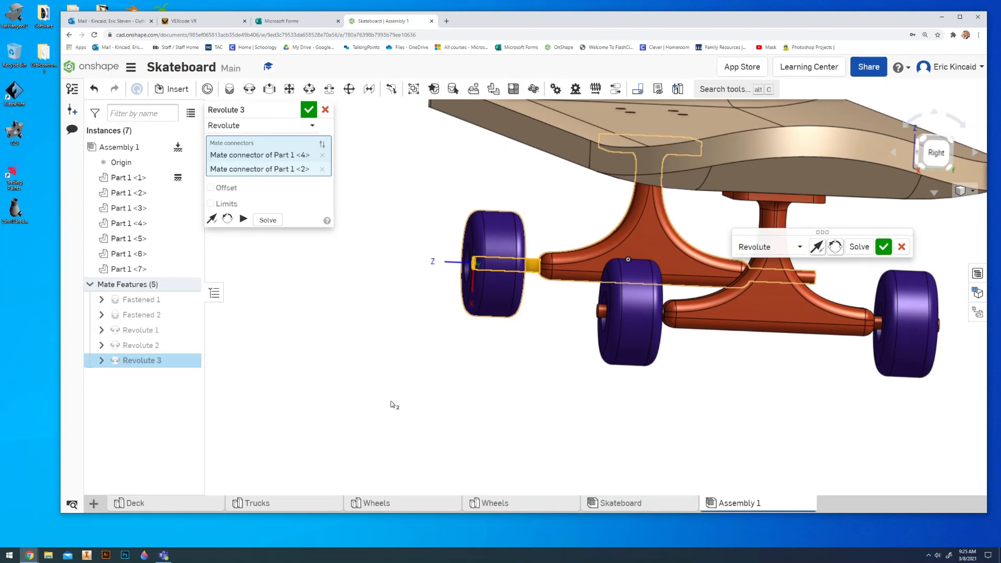
Offset the third wheel's flipped mate along Z by -.25 in and accept it.
{"action": "left_click", "coordinate": [210, 188]}
{"action": "left_click", "coordinate": [264, 207]}
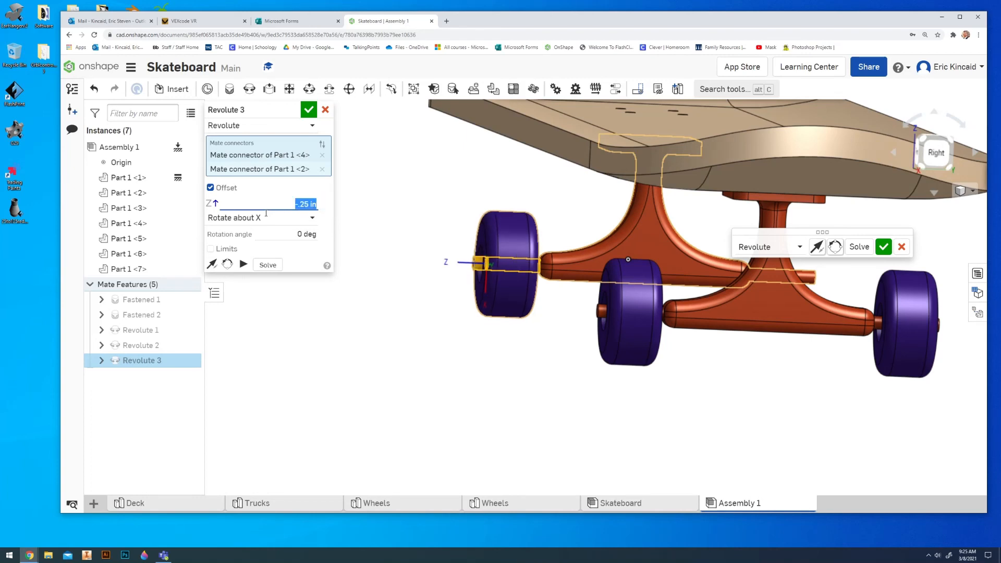
{"action": "left_click", "coordinate": [308, 111]}
Apply a Revolute mate between the last loose wheel's center hole and the remaining free axle tip.
{"action": "scroll", "coordinate": [351, 348], "scroll_direction": "down", "scroll_amount": 3}
{"action": "middle_click_drag", "start_coordinate": [349, 349], "coordinate": [482, 307]}
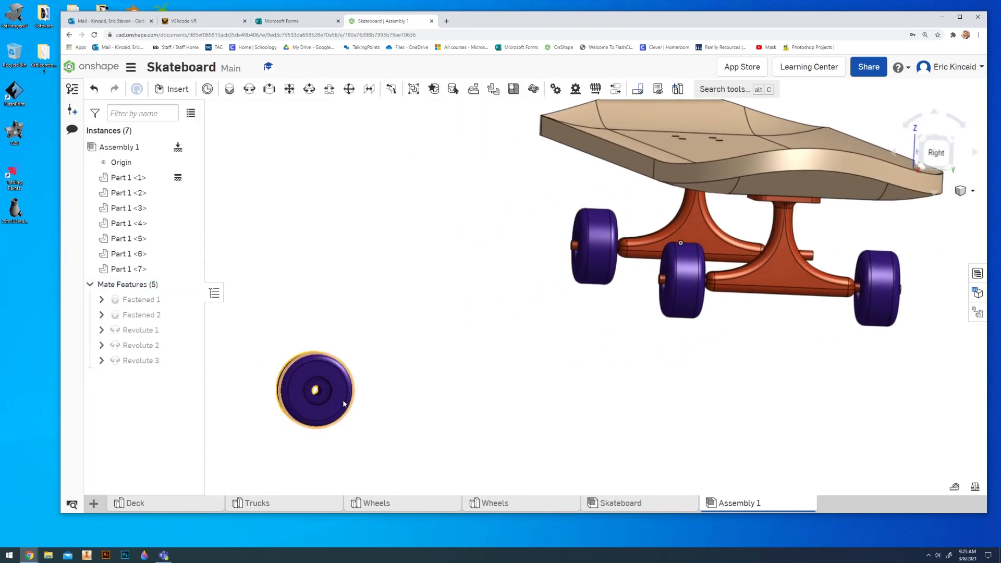
{"action": "left_click", "coordinate": [249, 89]}
{"action": "scroll", "coordinate": [316, 389], "scroll_direction": "up", "scroll_amount": 5}
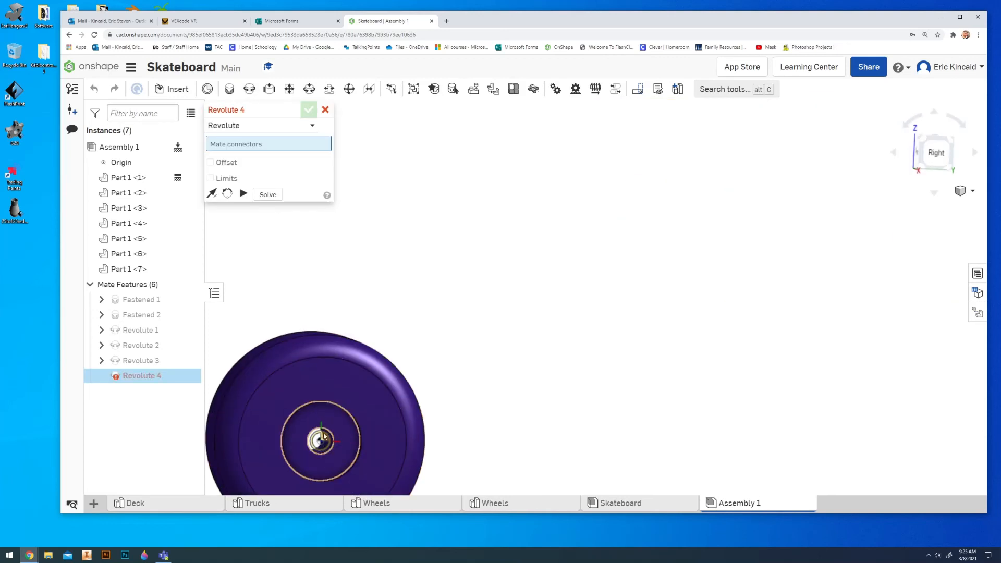
{"action": "right_click_drag", "start_coordinate": [322, 444], "coordinate": [460, 439]}
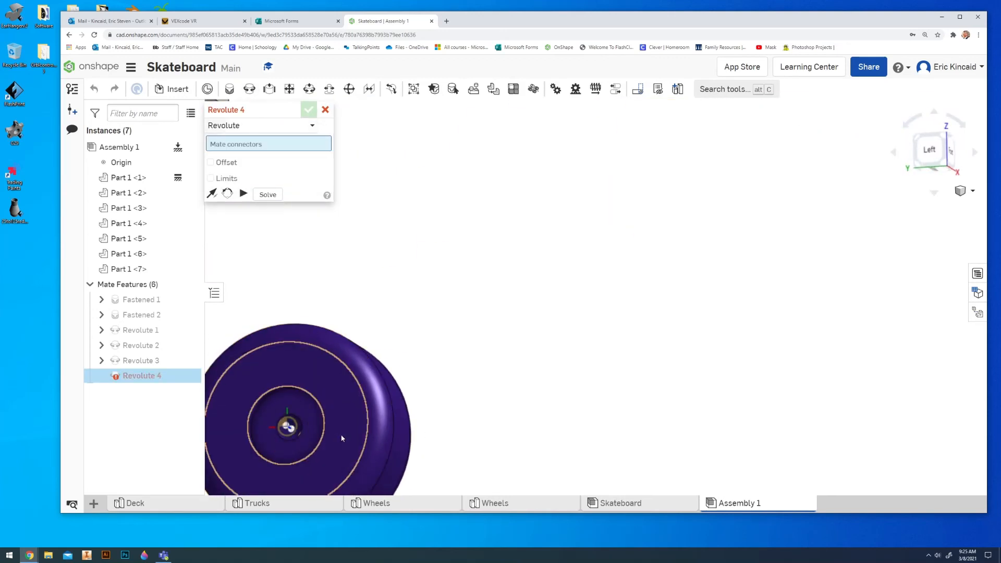
{"action": "left_click", "coordinate": [294, 439]}
{"action": "scroll", "coordinate": [359, 409], "scroll_direction": "down", "scroll_amount": 5}
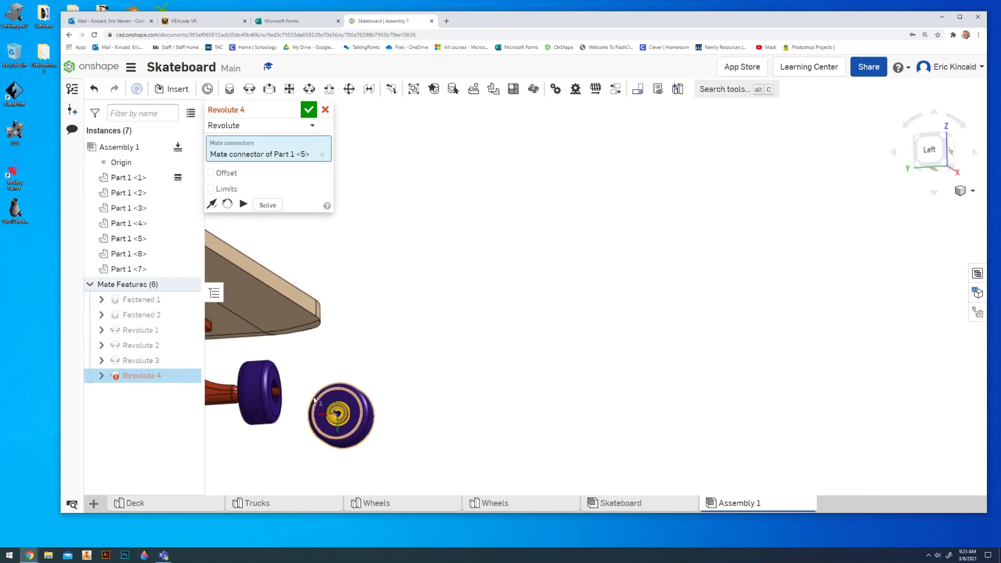
{"action": "right_click_drag", "start_coordinate": [329, 394], "coordinate": [205, 398]}
{"action": "right_click_drag", "start_coordinate": [724, 344], "coordinate": [650, 356]}
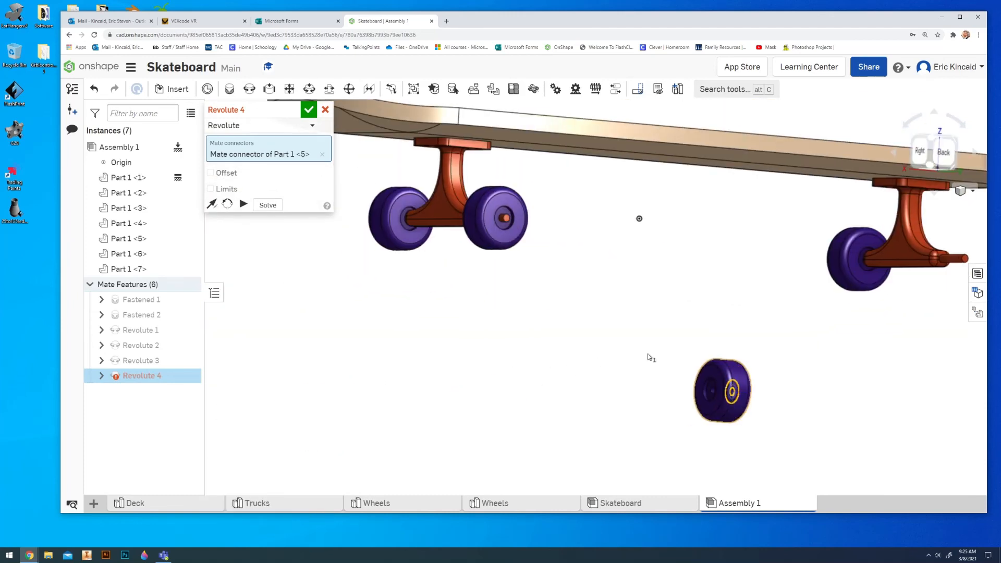
{"action": "middle_click_drag", "start_coordinate": [796, 338], "coordinate": [644, 367]}
{"action": "left_click", "coordinate": [816, 284]}
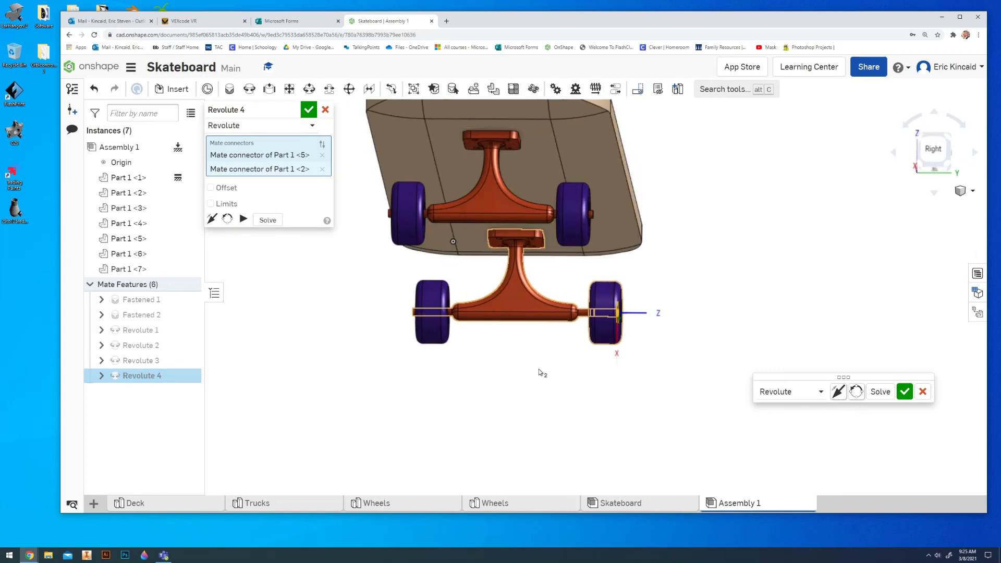
Set a Z offset of -.25 in on the fourth wheel's Revolute mate and accept it.
{"action": "left_click", "coordinate": [210, 188]}
{"action": "left_click", "coordinate": [296, 203]}
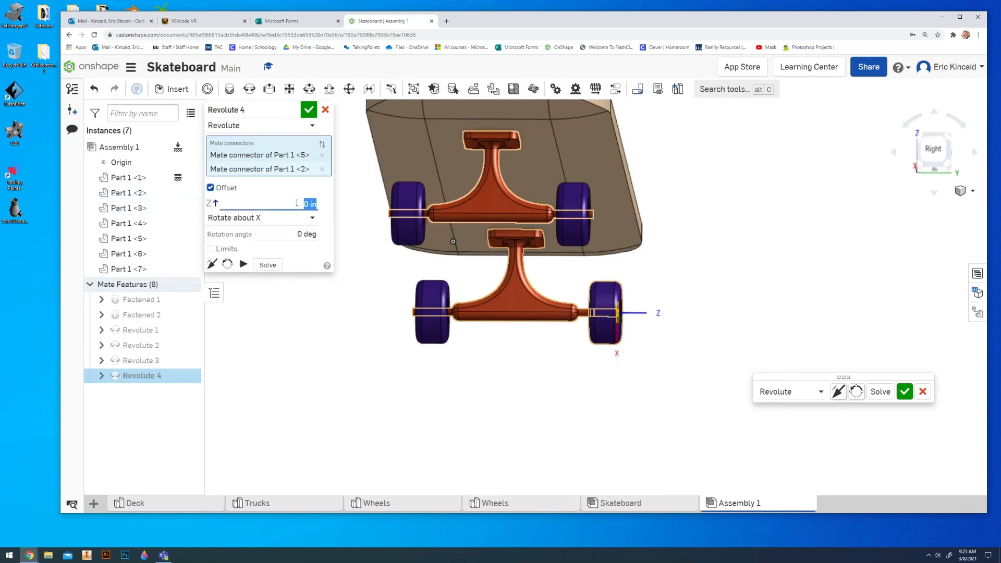
{"action": "type", "text": "-.25"}
{"action": "key", "text": "Return"}
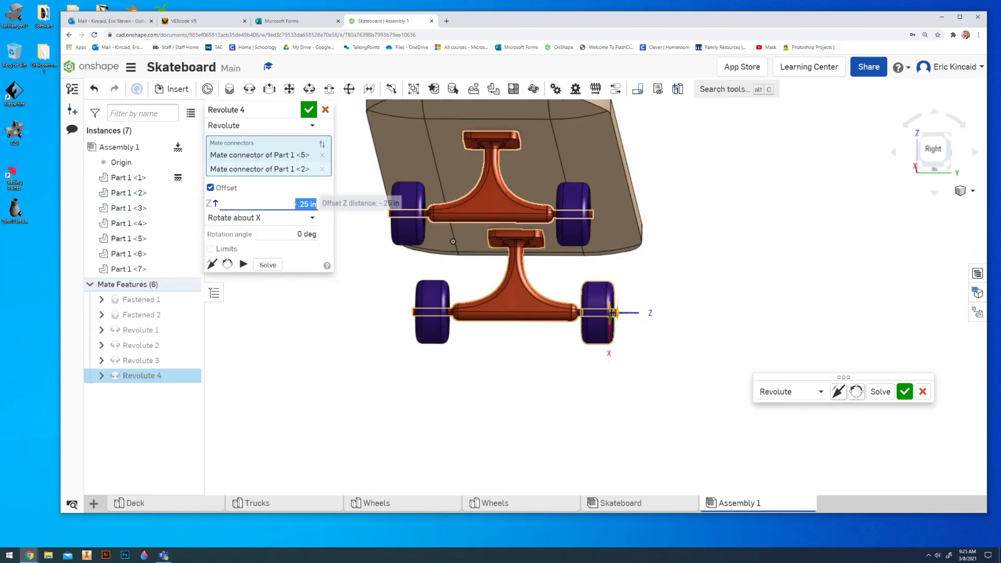
{"action": "left_click", "coordinate": [311, 113]}
Rename the Assembly 1 tab to Skateboard.
{"action": "right_click_drag", "start_coordinate": [670, 350], "coordinate": [596, 360]}
{"action": "right_click_drag", "start_coordinate": [696, 339], "coordinate": [665, 374]}
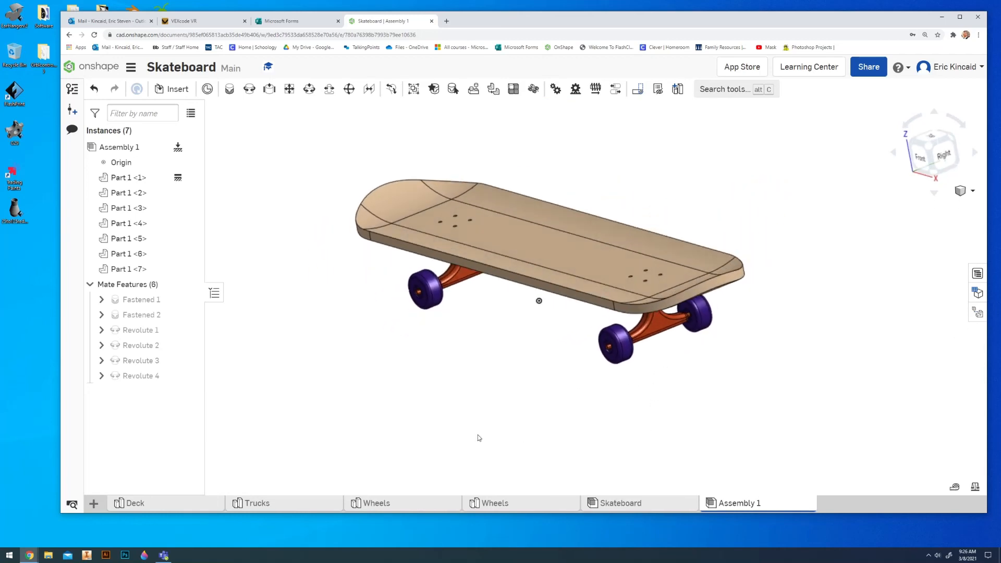
{"action": "right_click", "coordinate": [722, 504]}
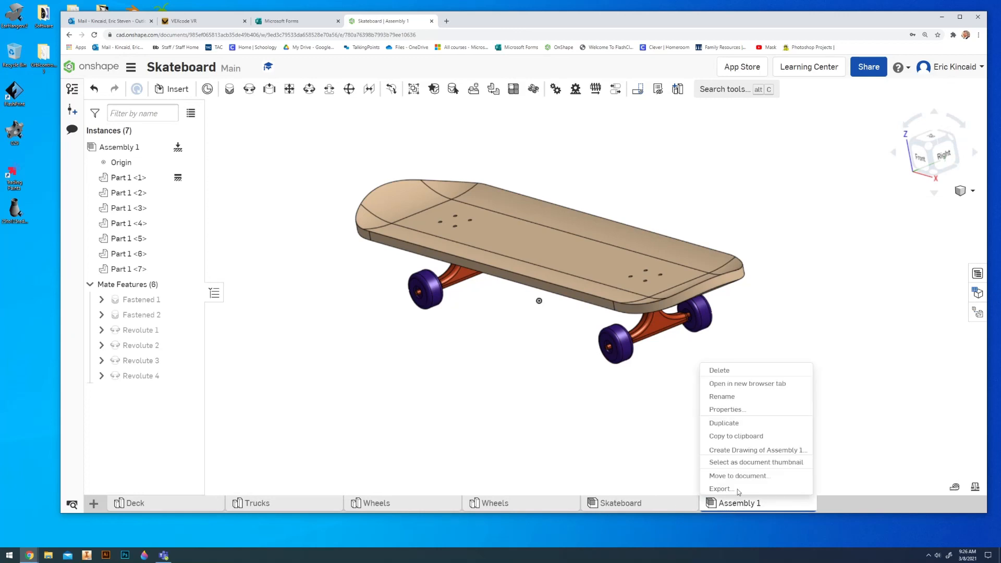
{"action": "left_click", "coordinate": [734, 397]}
{"action": "type", "text": "Skate"}
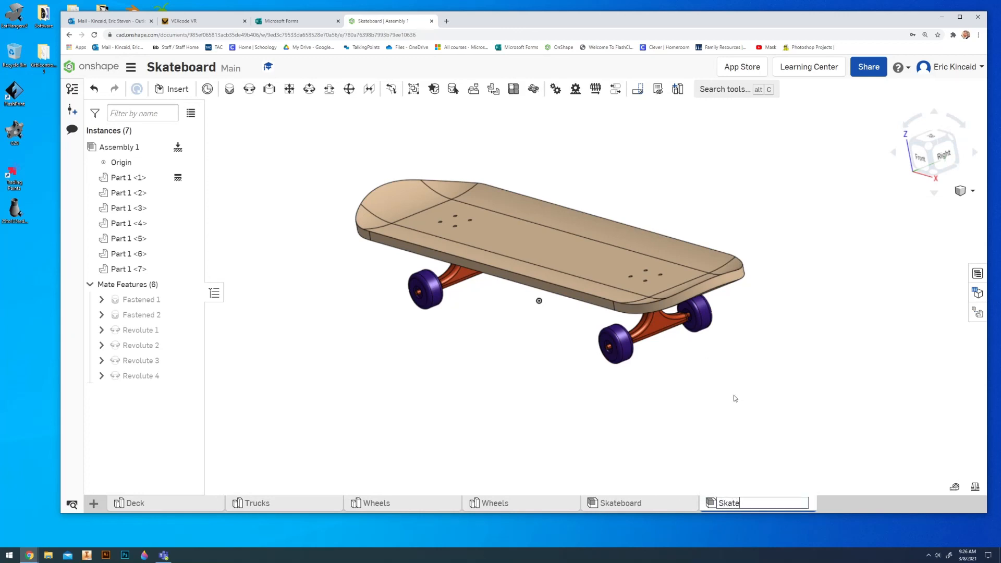
{"action": "type", "text": "board"}
{"action": "key", "text": "Return"}
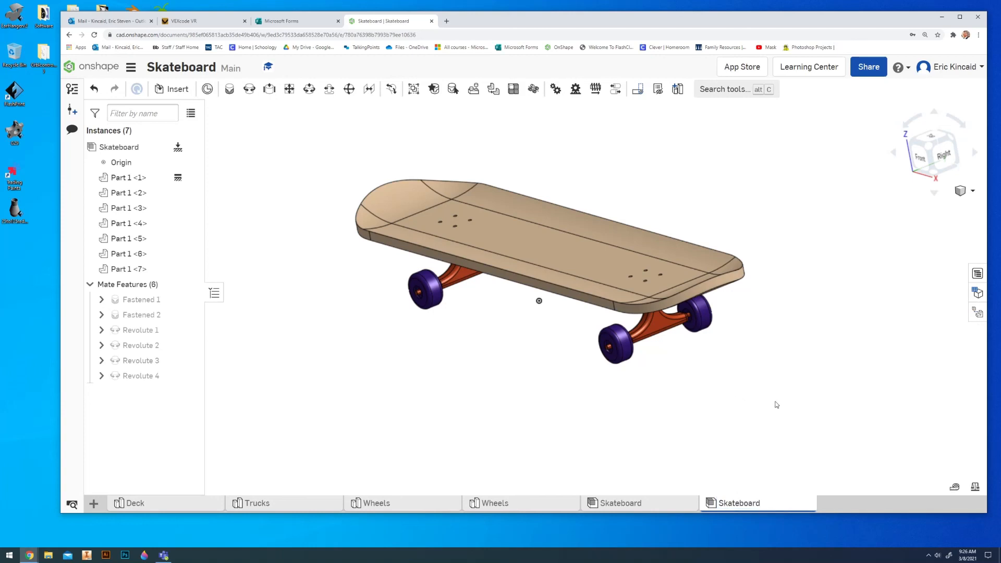